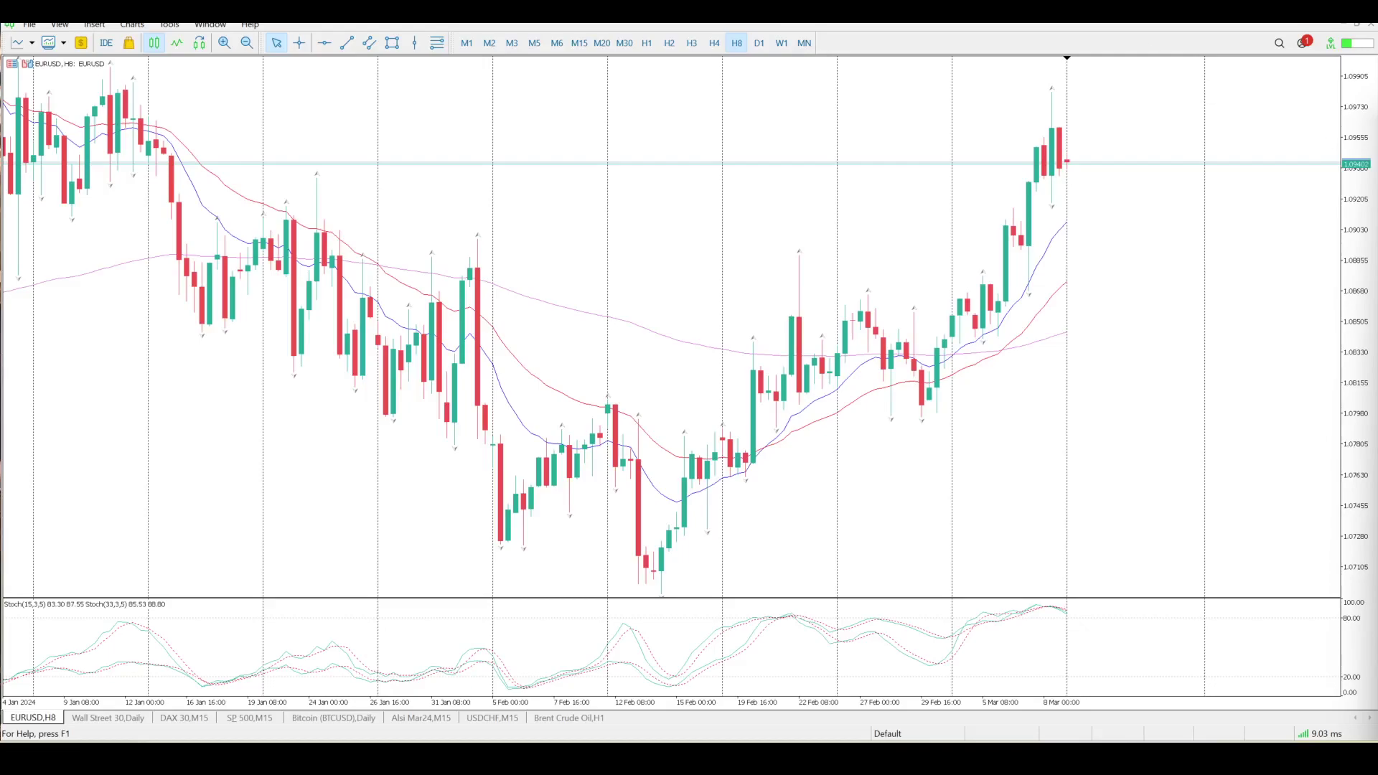
Review the EURUSD chart on the weekly timeframe, then return it to H8
{"action": "left_click", "coordinate": [781, 43]}
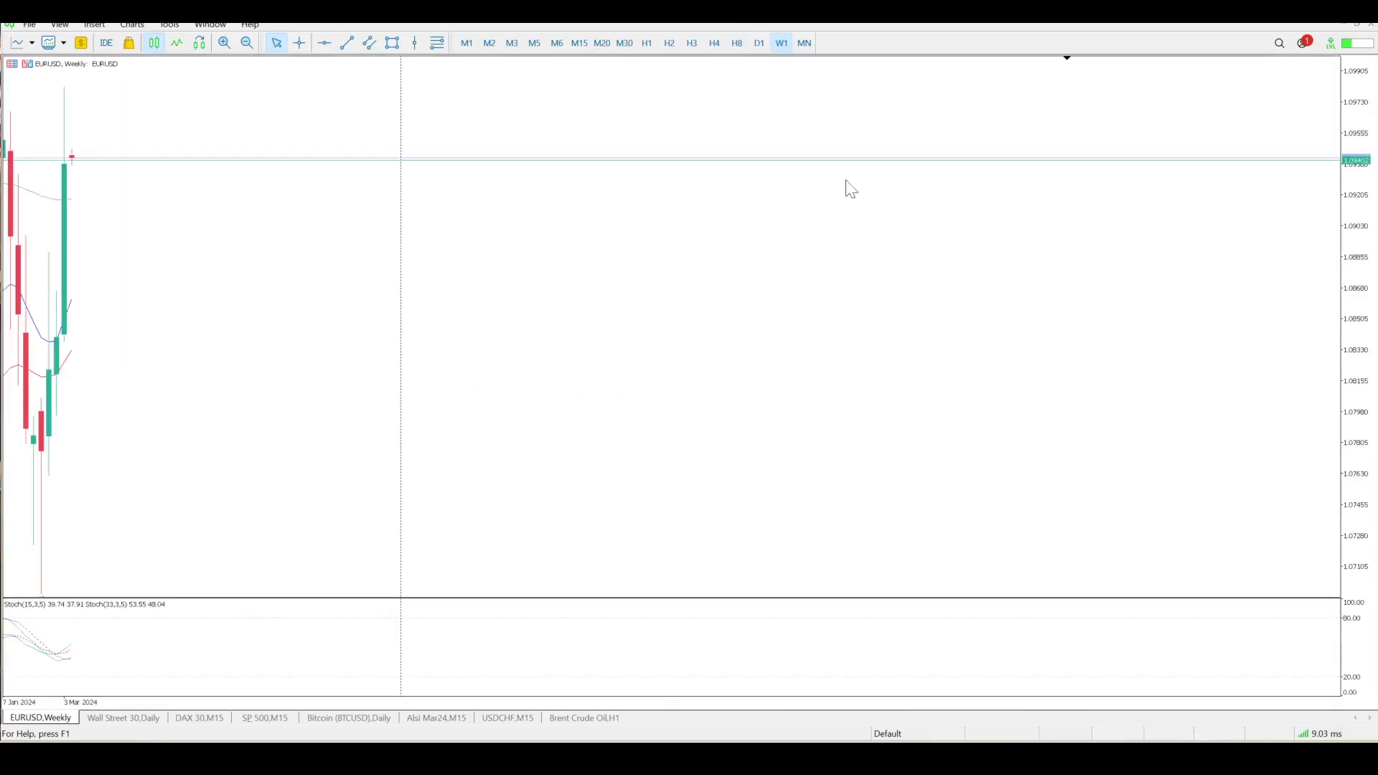
{"action": "scroll", "coordinate": [851, 189], "scroll_direction": "up", "scroll_amount": 10}
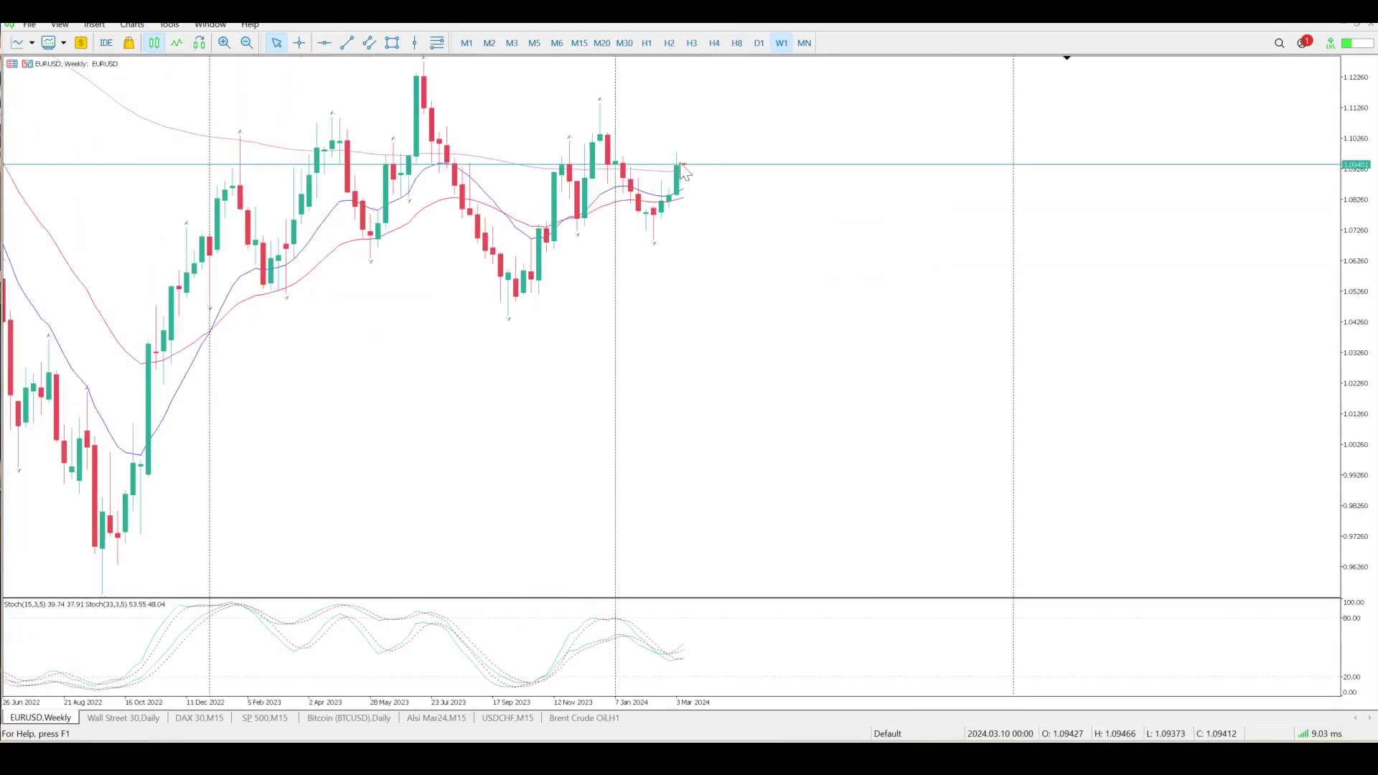
{"action": "mouse_move", "coordinate": [669, 180]}
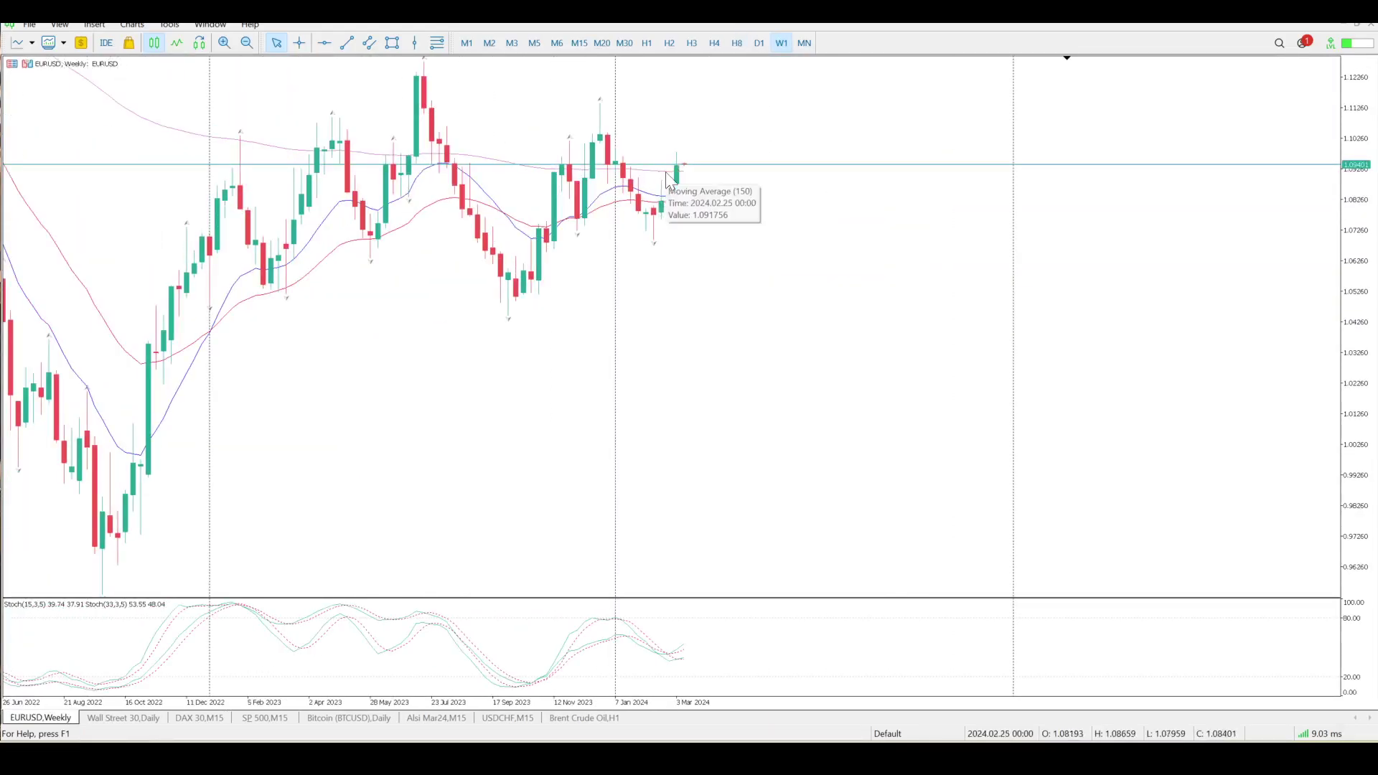
{"action": "mouse_move", "coordinate": [678, 651]}
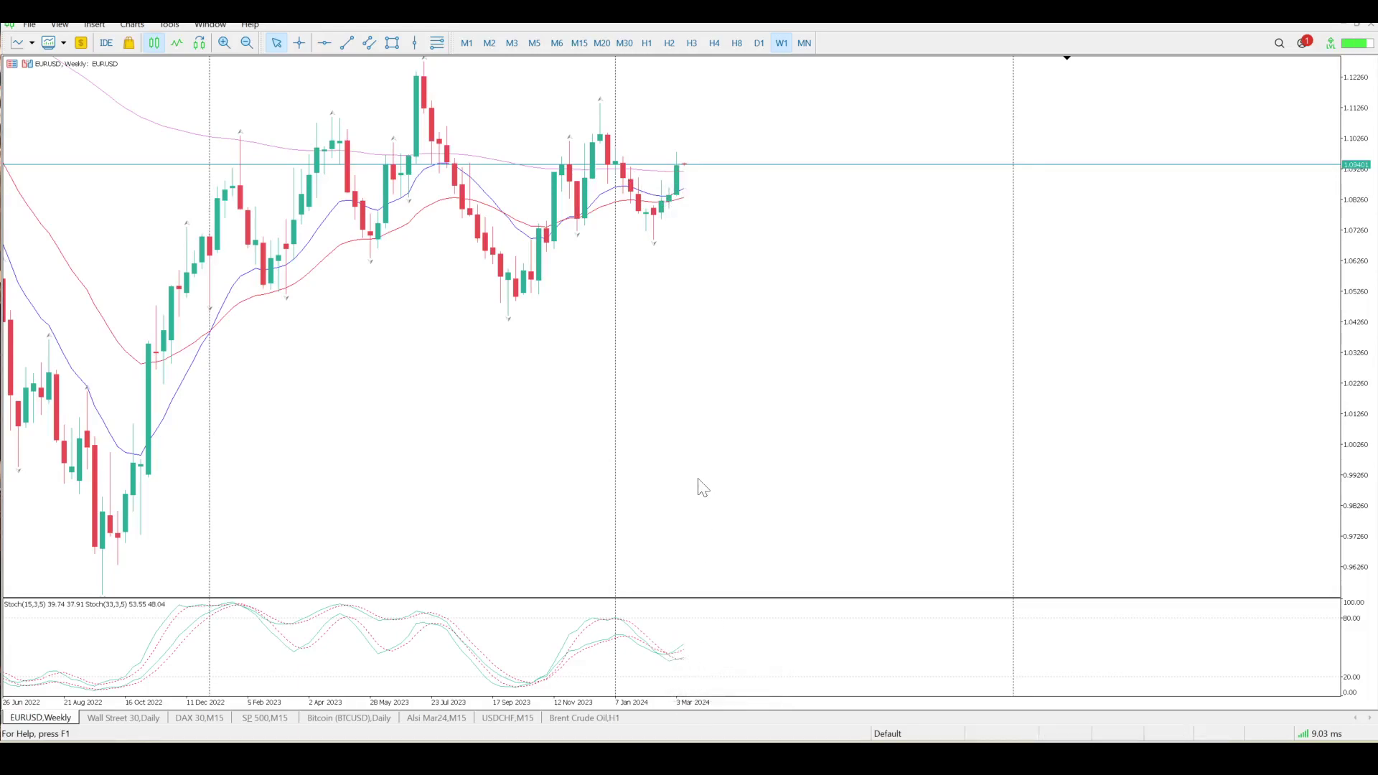
{"action": "scroll", "coordinate": [703, 488], "scroll_direction": "up", "scroll_amount": 5}
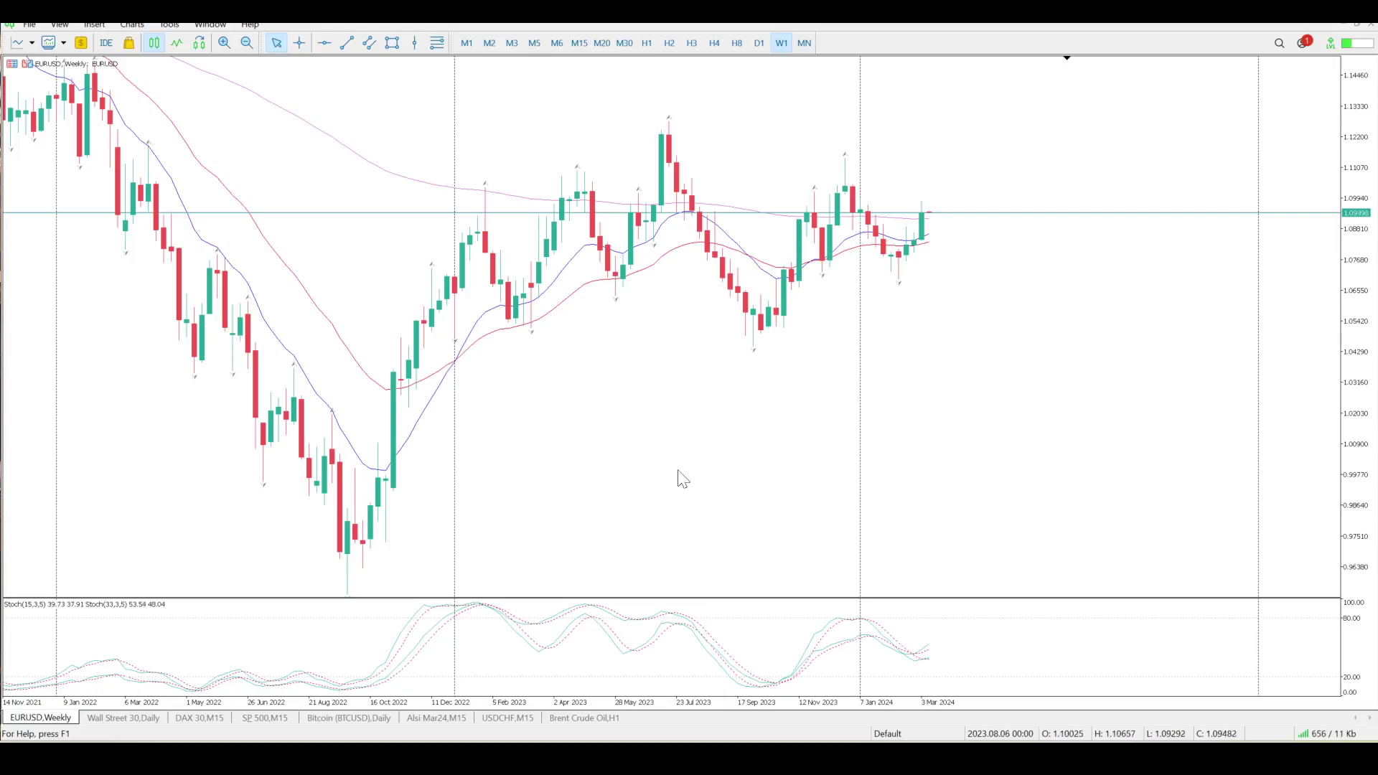
{"action": "scroll", "coordinate": [654, 466], "scroll_direction": "up", "scroll_amount": 5}
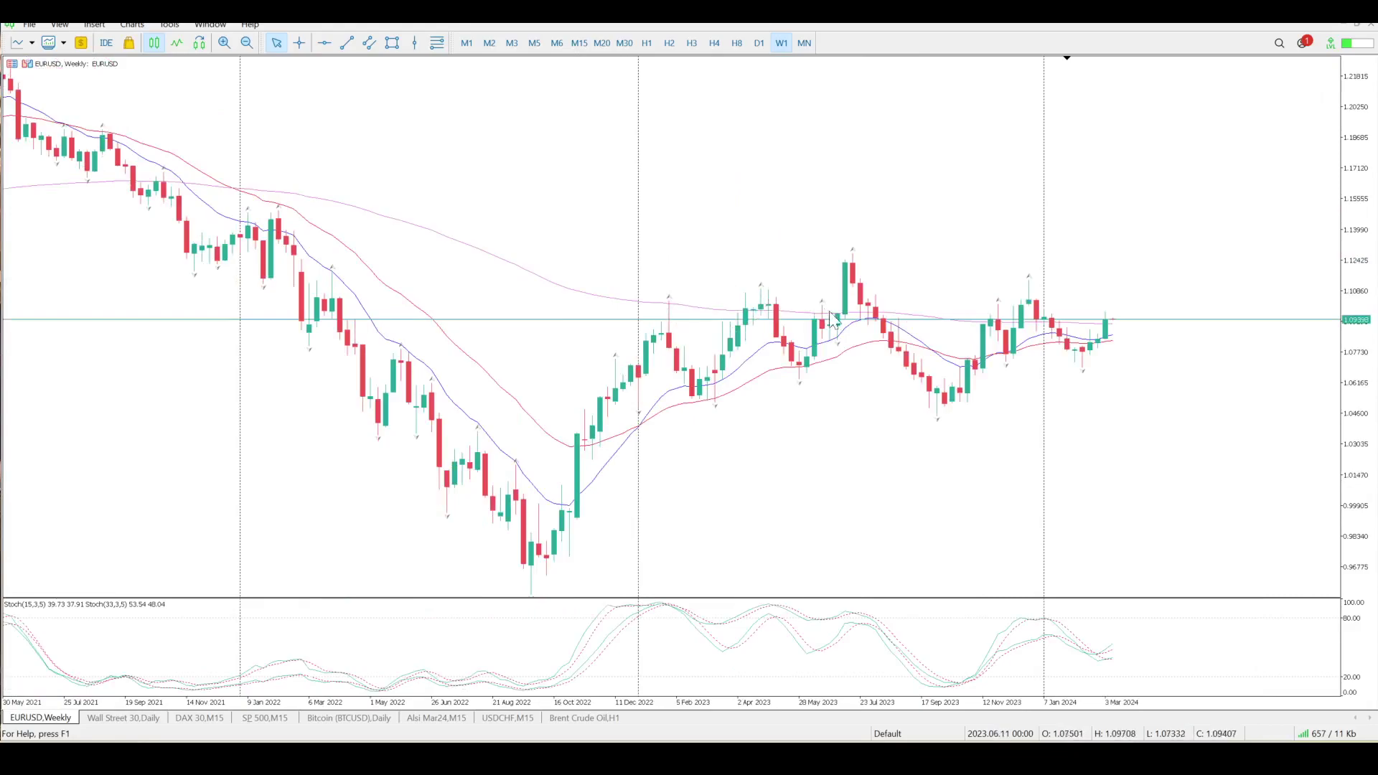
{"action": "mouse_move", "coordinate": [981, 326]}
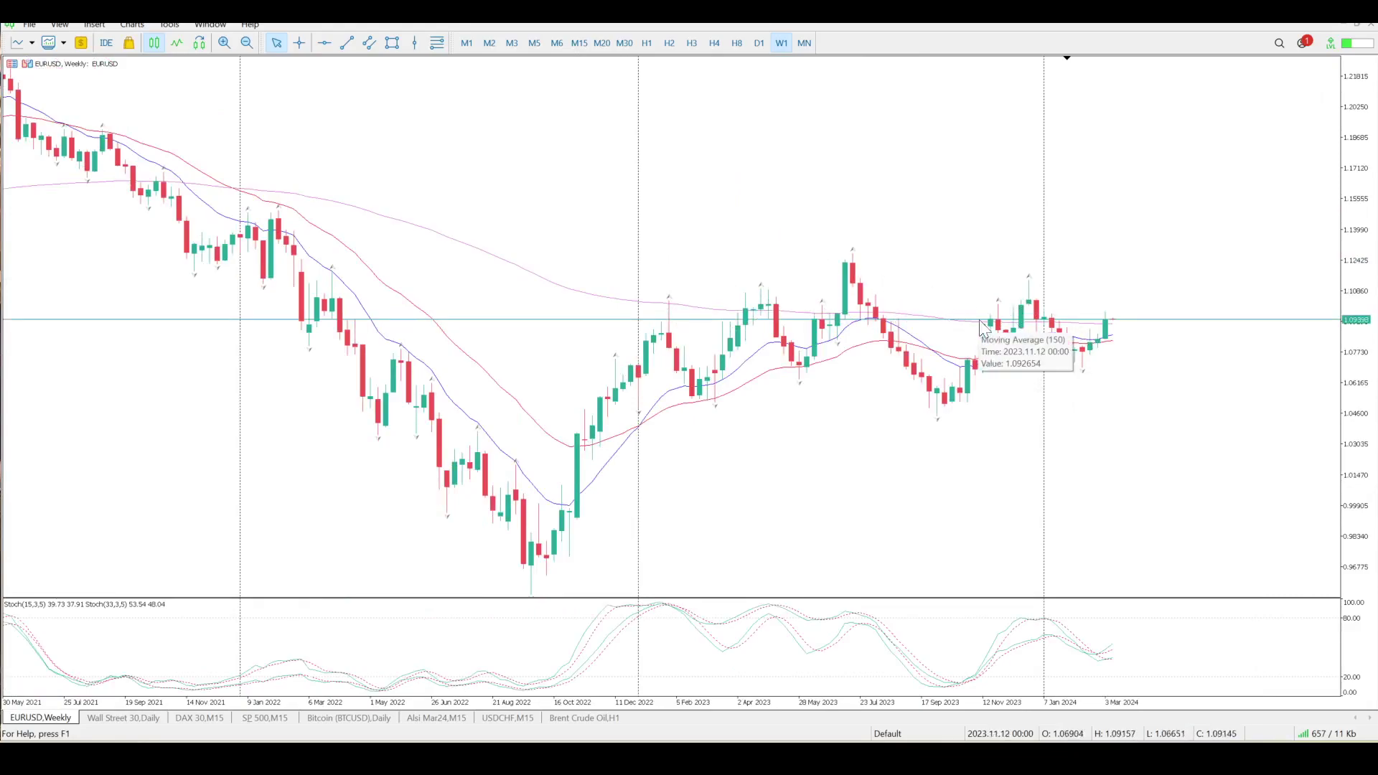
{"action": "left_click", "coordinate": [736, 42]}
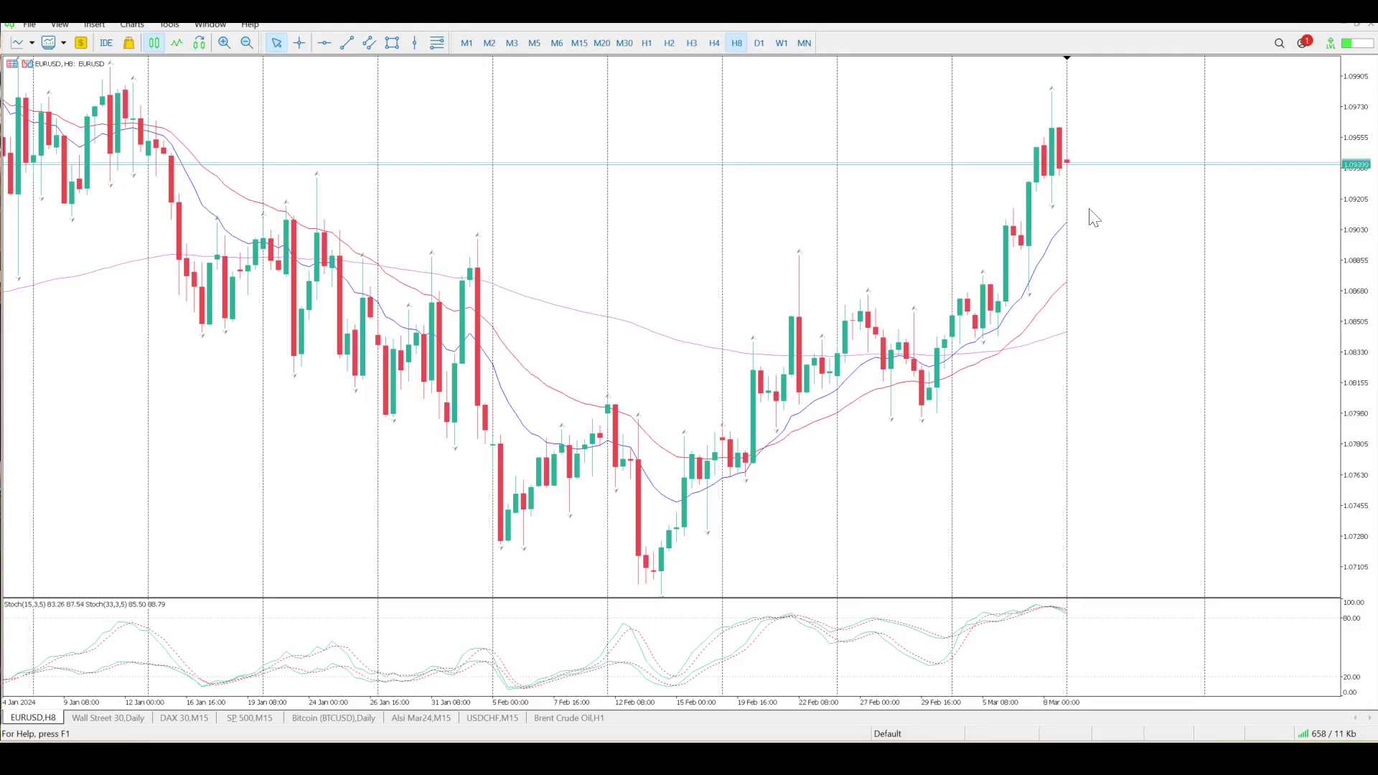
{"action": "scroll", "coordinate": [1090, 215], "scroll_direction": "up", "scroll_amount": 5}
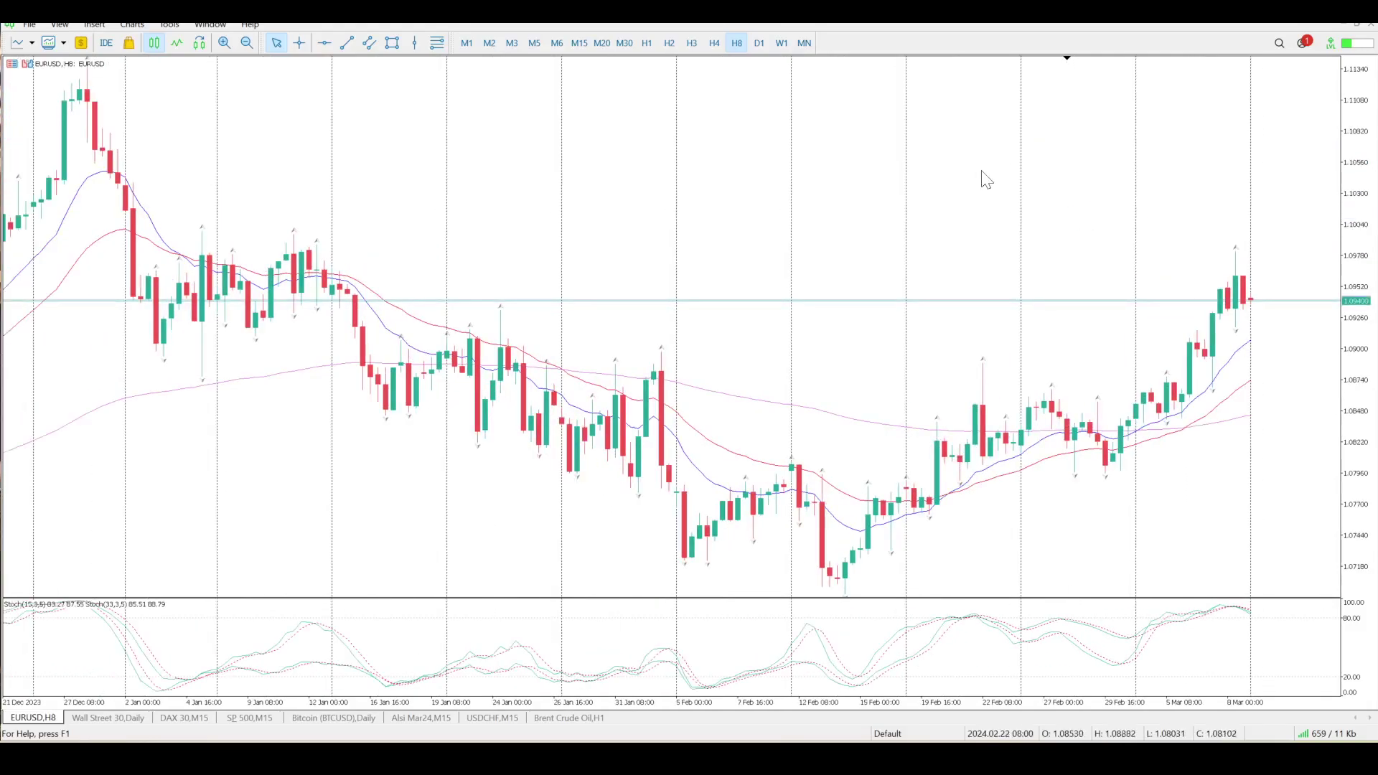
Place a red horizontal line at 1.09333 on the H8 chart
{"action": "left_click", "coordinate": [325, 42]}
{"action": "left_click_drag", "start_coordinate": [693, 366], "coordinate": [704, 308]}
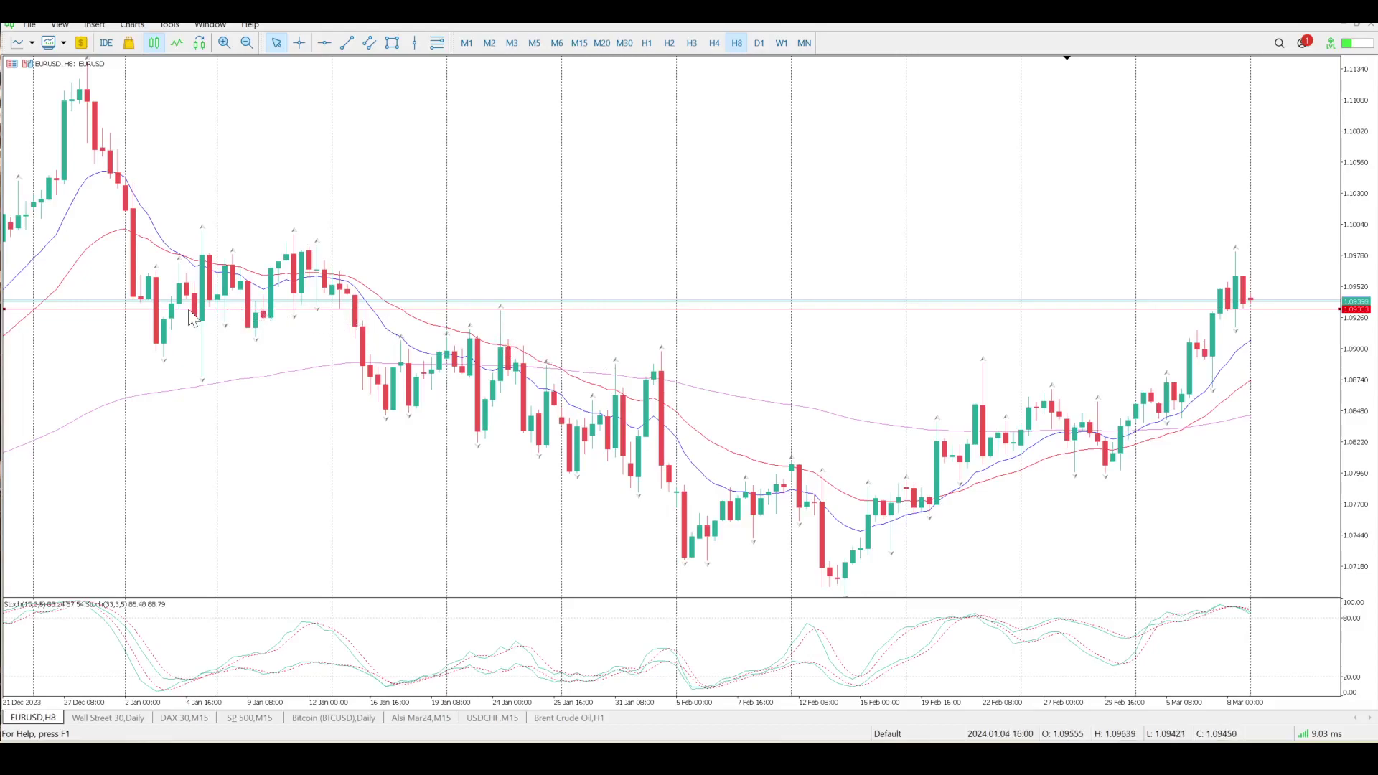
{"action": "scroll", "coordinate": [201, 315], "scroll_direction": "up", "scroll_amount": 3}
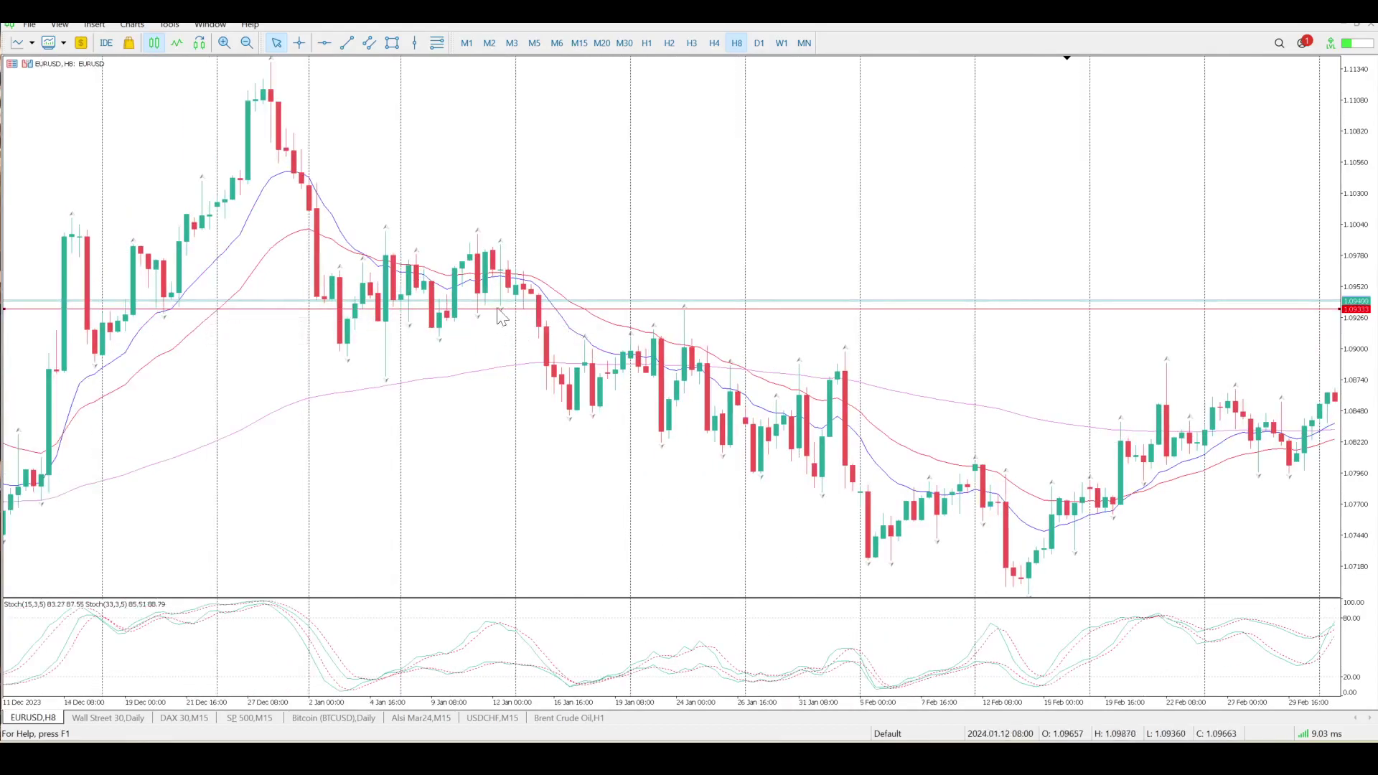
{"action": "scroll", "coordinate": [506, 316], "scroll_direction": "up", "scroll_amount": 6}
{"action": "scroll", "coordinate": [504, 315], "scroll_direction": "up", "scroll_amount": 2}
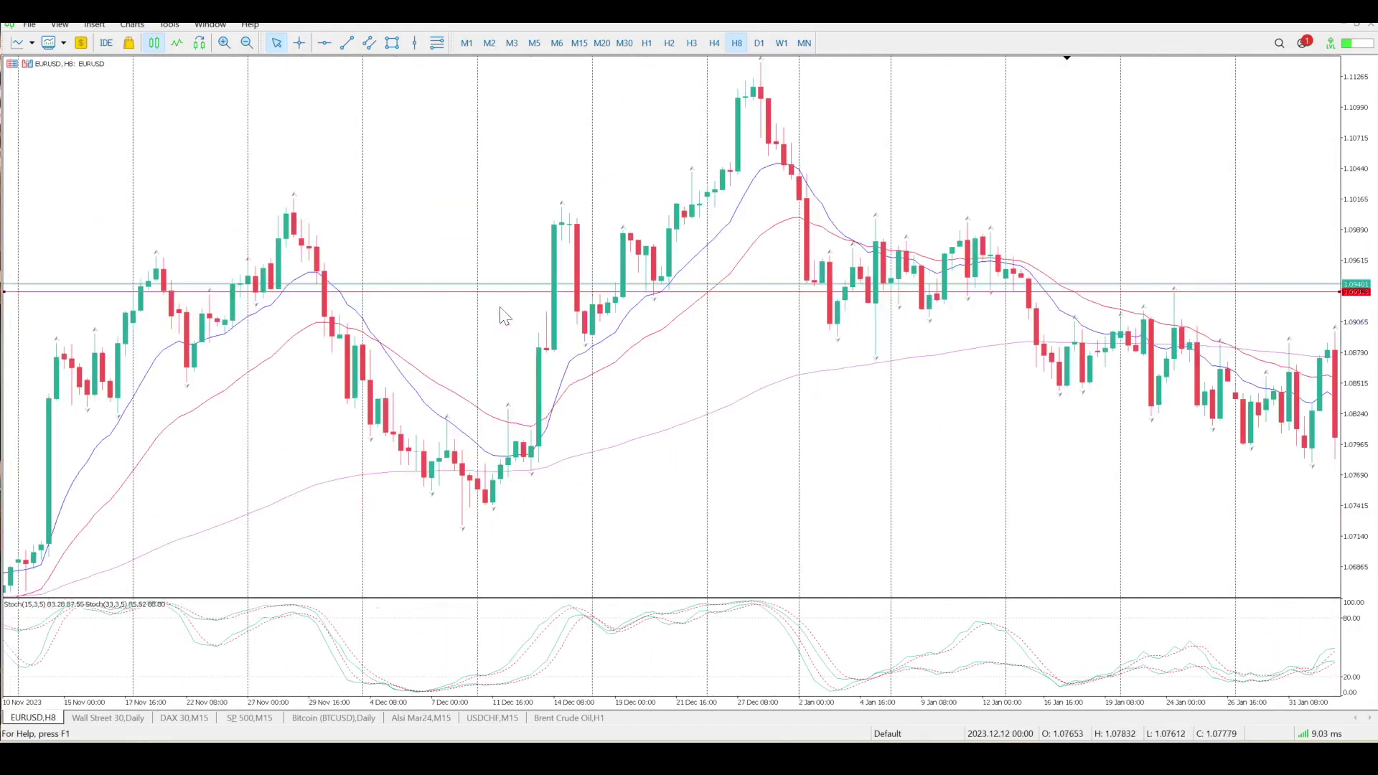
{"action": "scroll", "coordinate": [505, 316], "scroll_direction": "up", "scroll_amount": 7}
{"action": "scroll", "coordinate": [505, 316], "scroll_direction": "down", "scroll_amount": 7}
{"action": "scroll", "coordinate": [504, 316], "scroll_direction": "down", "scroll_amount": 9}
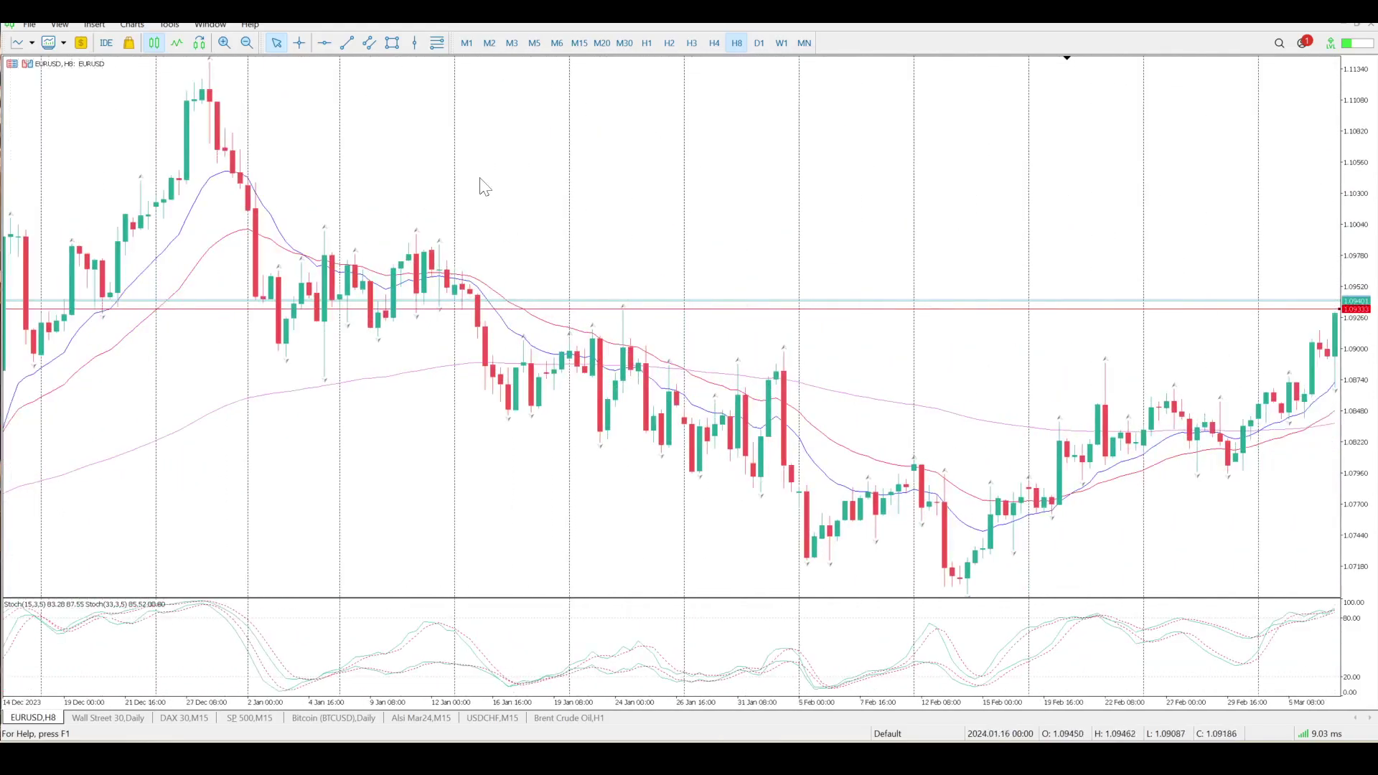
Add two more red horizontal lines at 1.09241 and 1.09153
{"action": "left_click", "coordinate": [324, 42]}
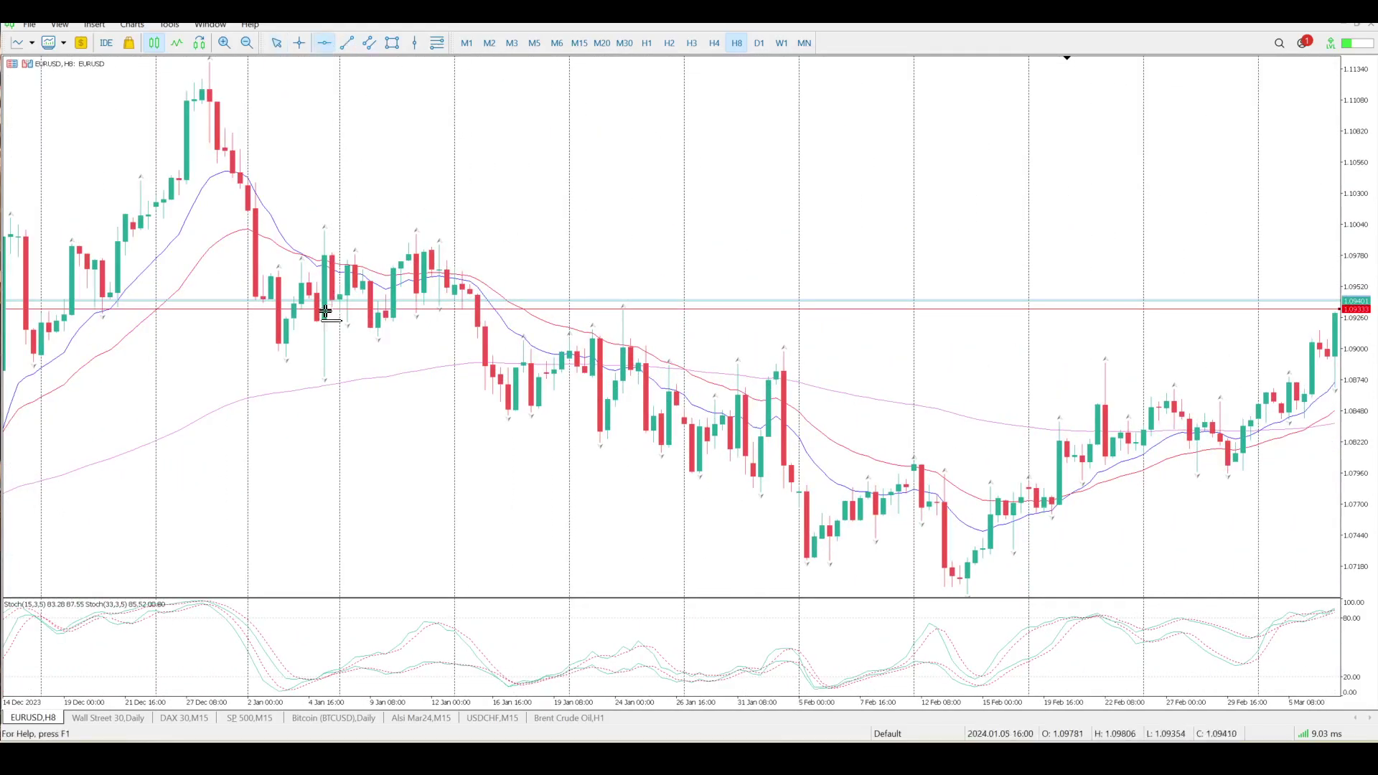
{"action": "left_click", "coordinate": [325, 319]}
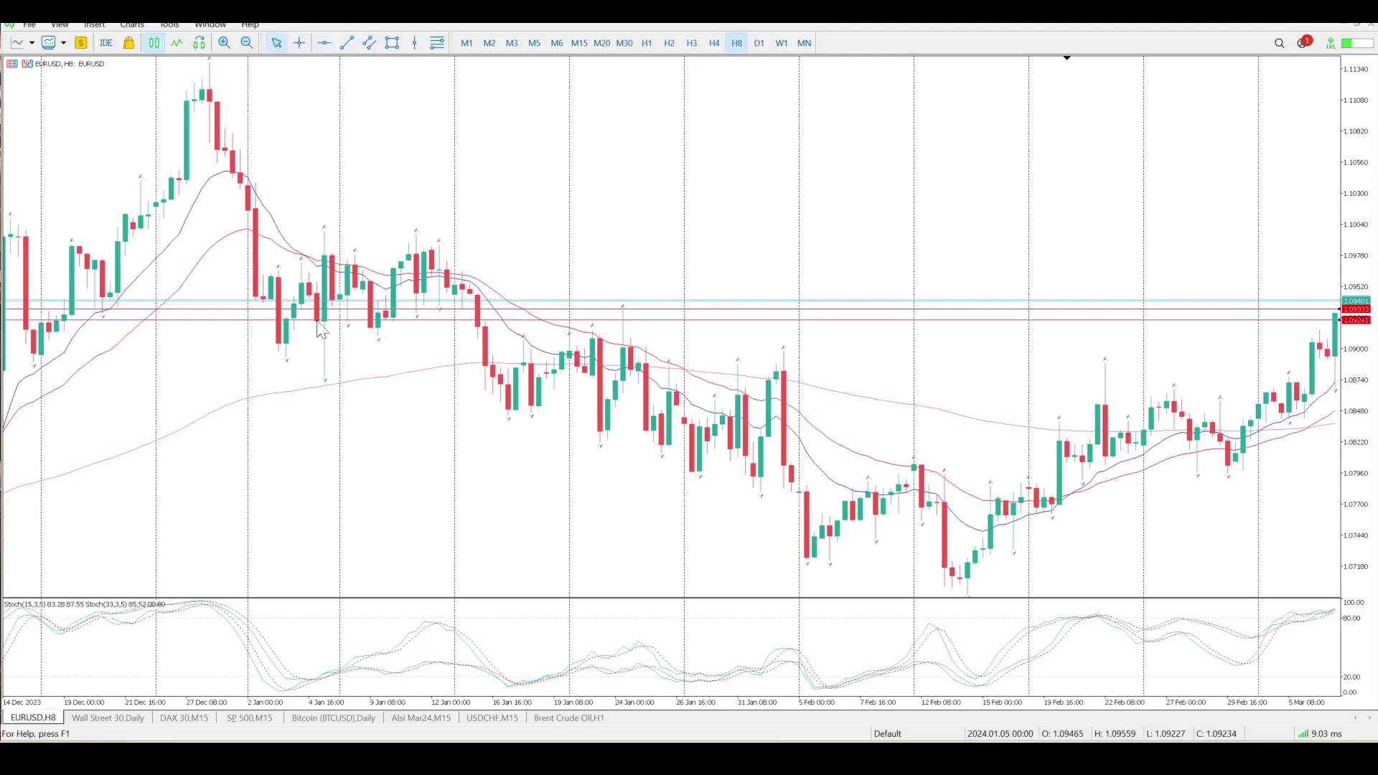
{"action": "scroll", "coordinate": [746, 387], "scroll_direction": "down", "scroll_amount": 1}
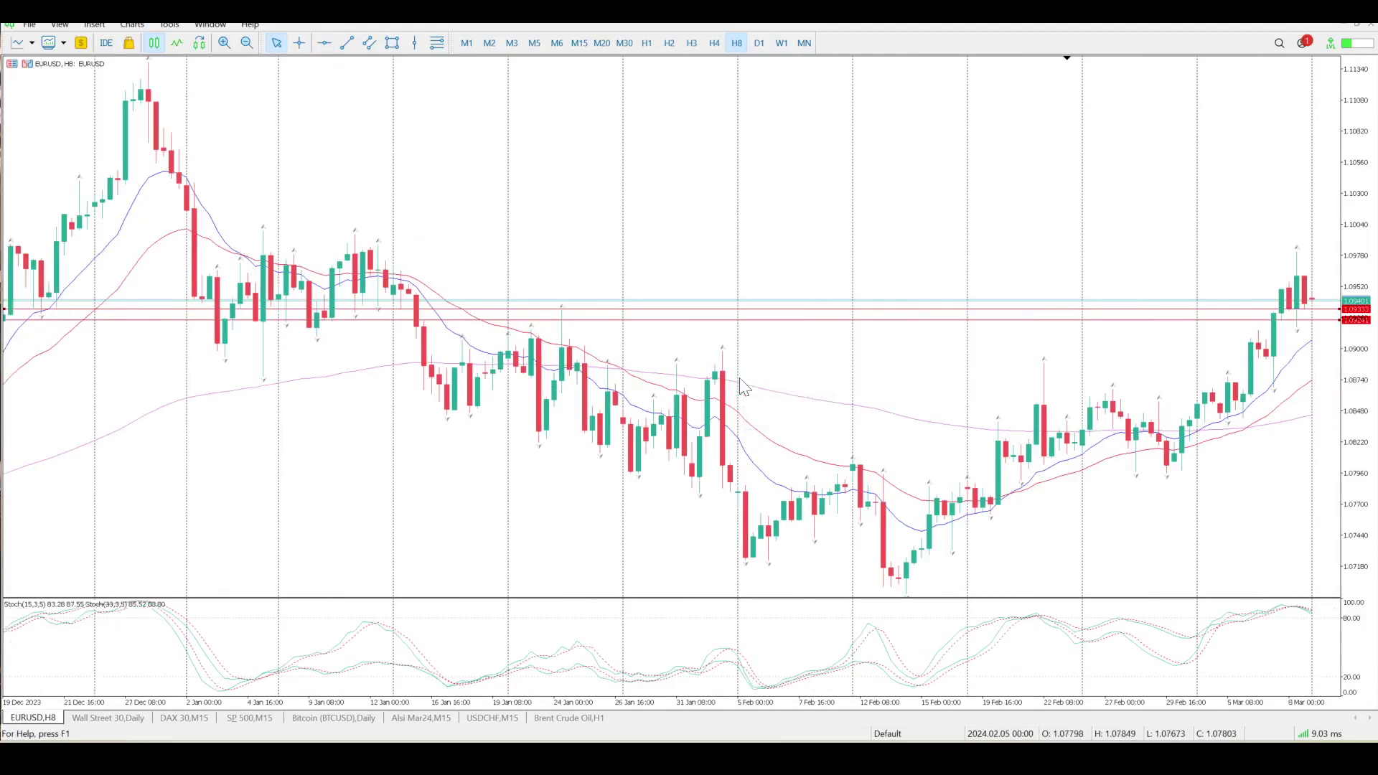
{"action": "left_click", "coordinate": [325, 43]}
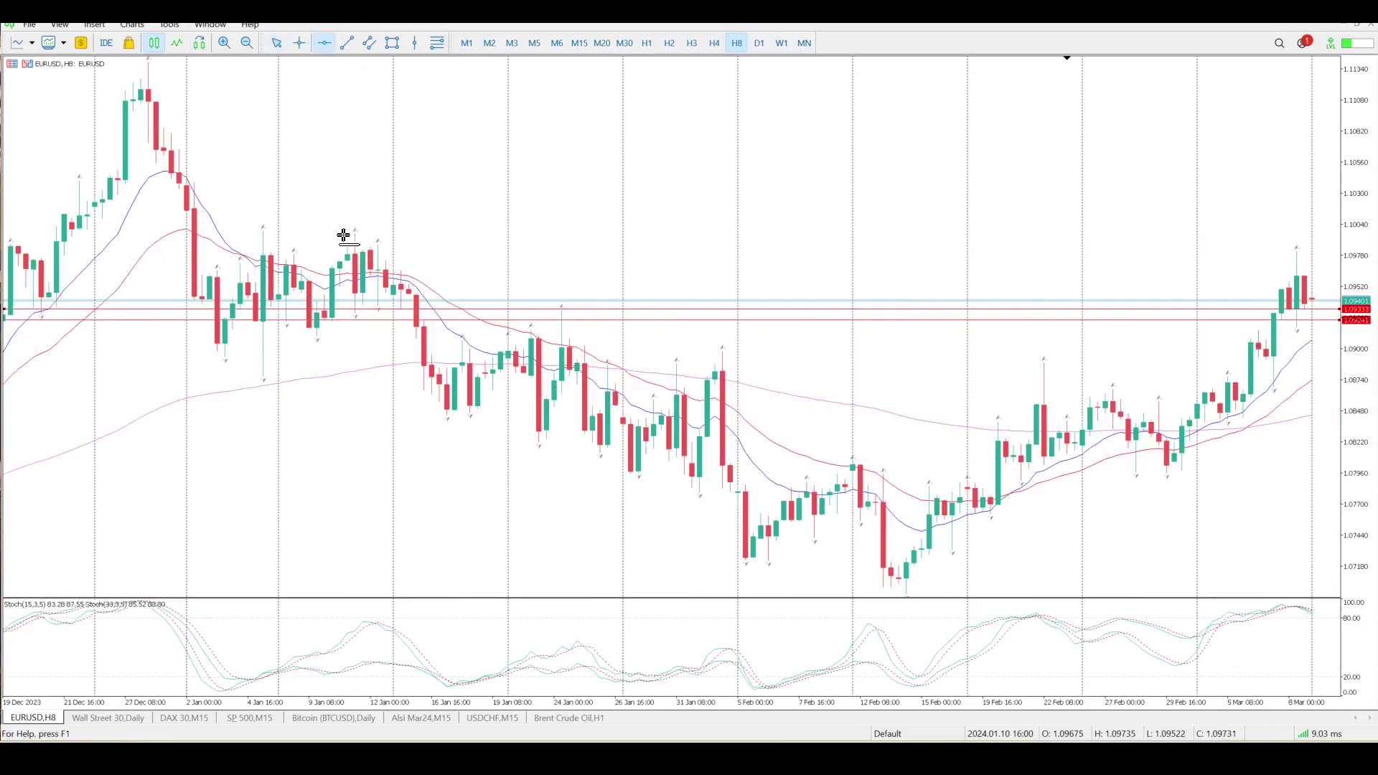
{"action": "left_click", "coordinate": [383, 337]}
{"action": "left_click_drag", "start_coordinate": [383, 337], "coordinate": [390, 330]}
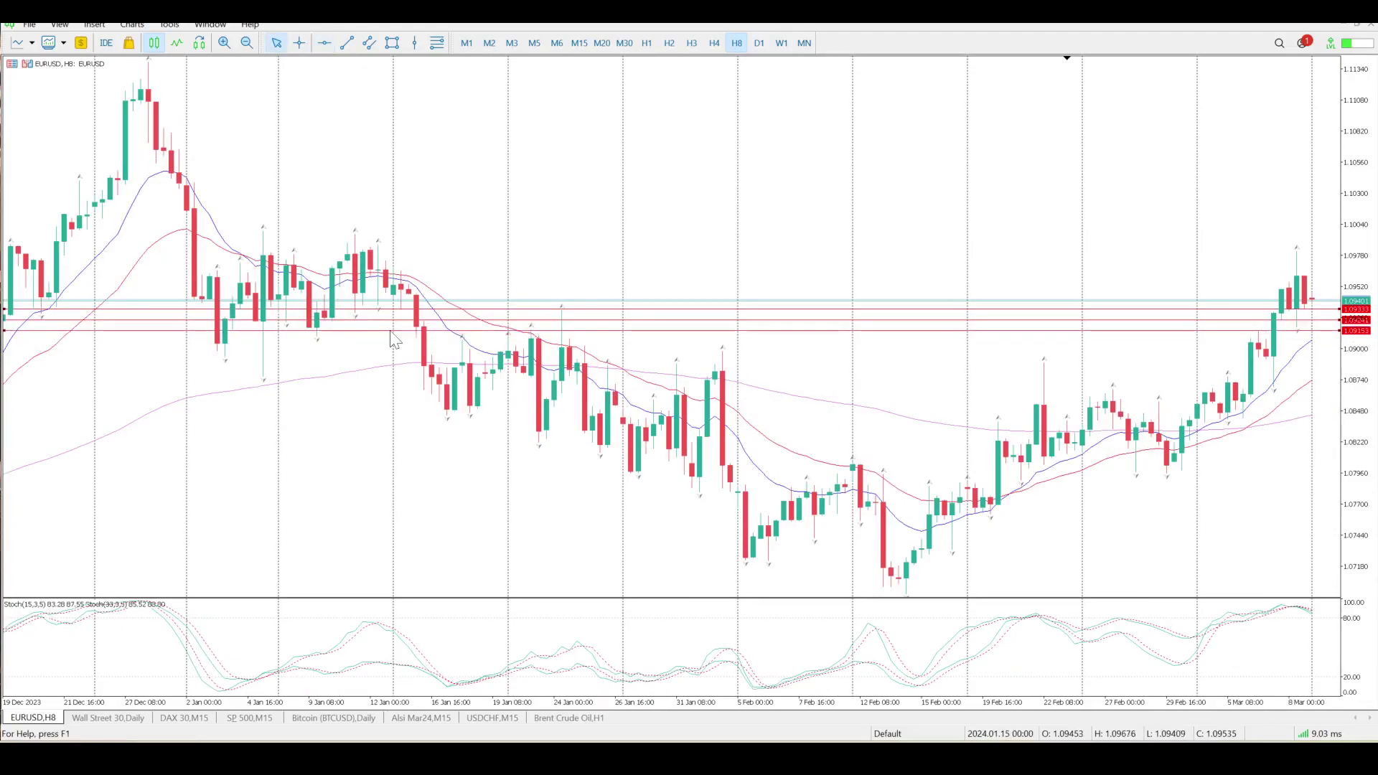
{"action": "scroll", "coordinate": [653, 445], "scroll_direction": "down", "scroll_amount": 4}
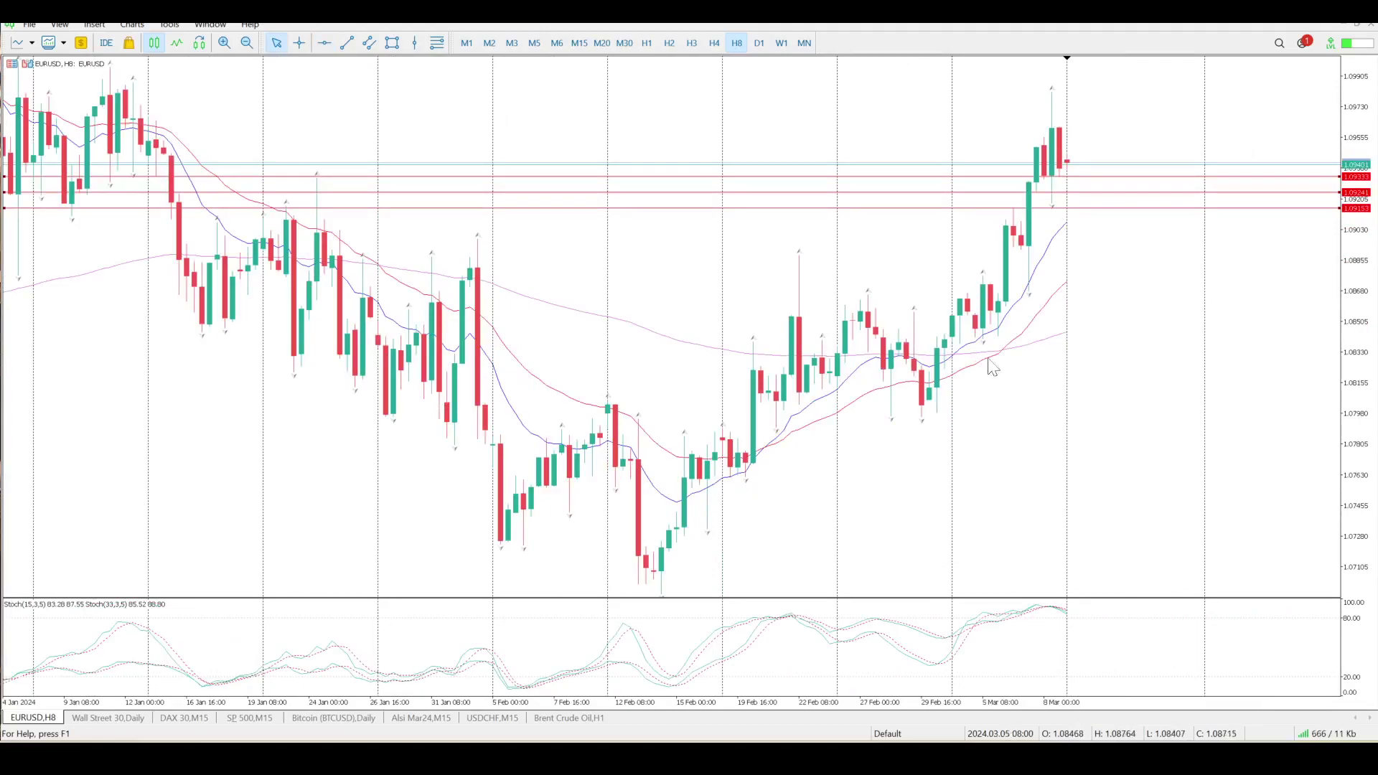
Add a red horizontal line at 1.08864, then view the chart on H3
{"action": "mouse_move", "coordinate": [983, 359]}
{"action": "mouse_move", "coordinate": [1056, 615]}
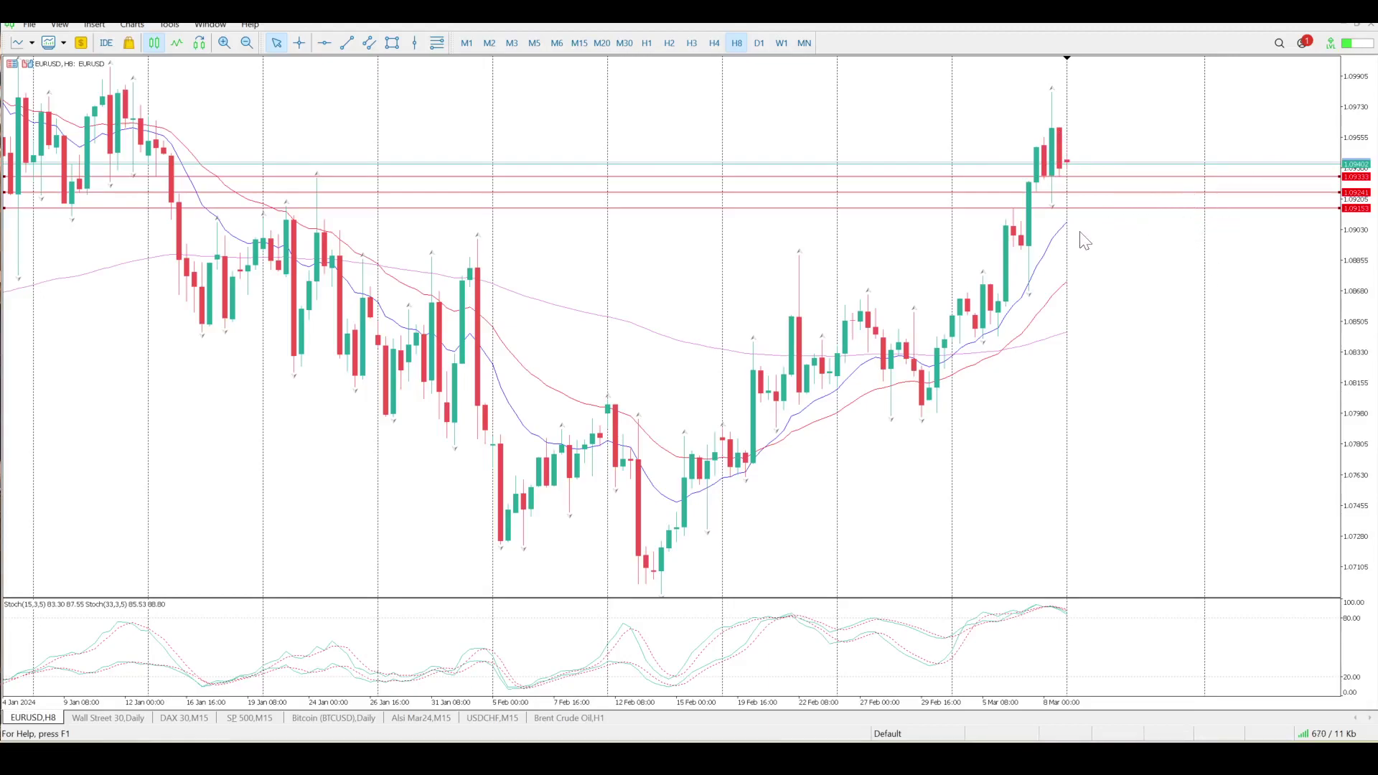
{"action": "left_click", "coordinate": [324, 43]}
{"action": "left_click", "coordinate": [614, 266]}
{"action": "left_click_drag", "start_coordinate": [613, 268], "coordinate": [628, 255]}
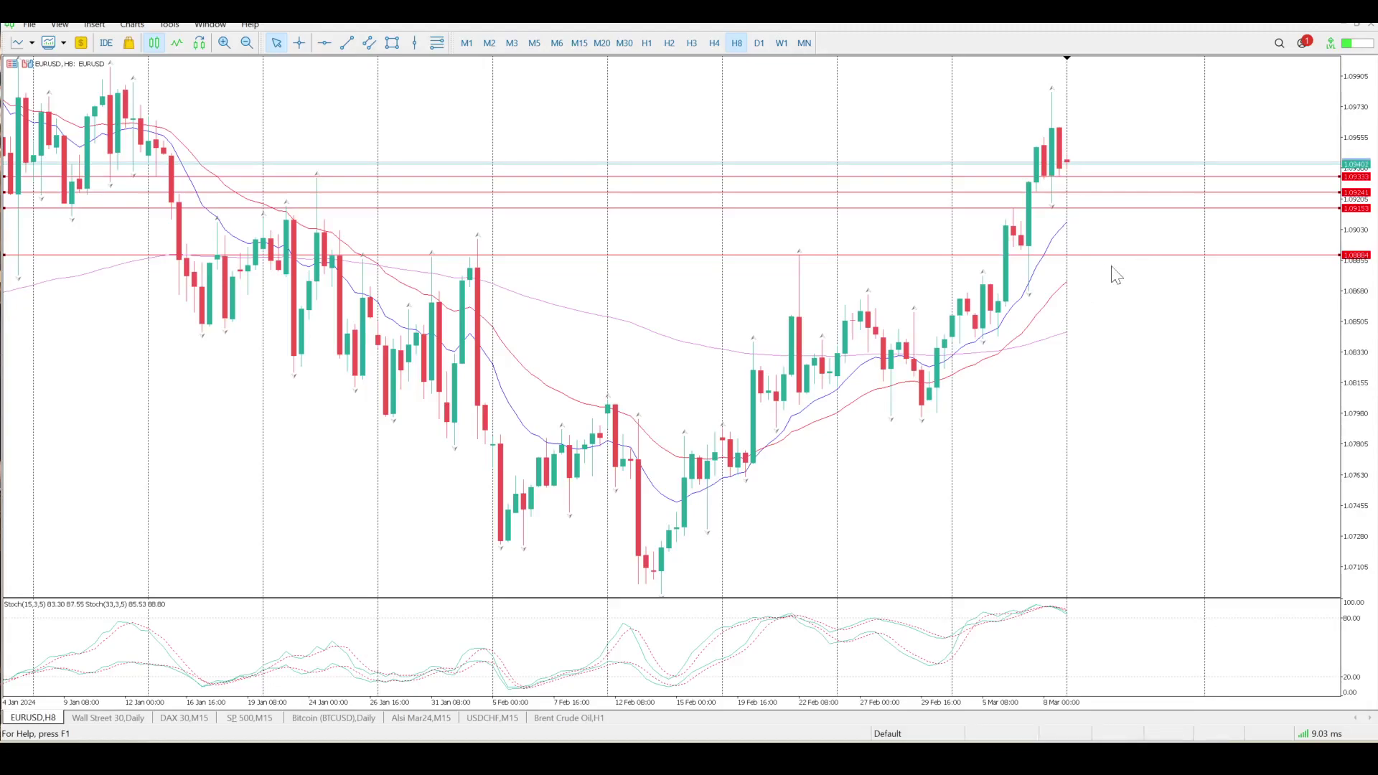
{"action": "left_click", "coordinate": [692, 43]}
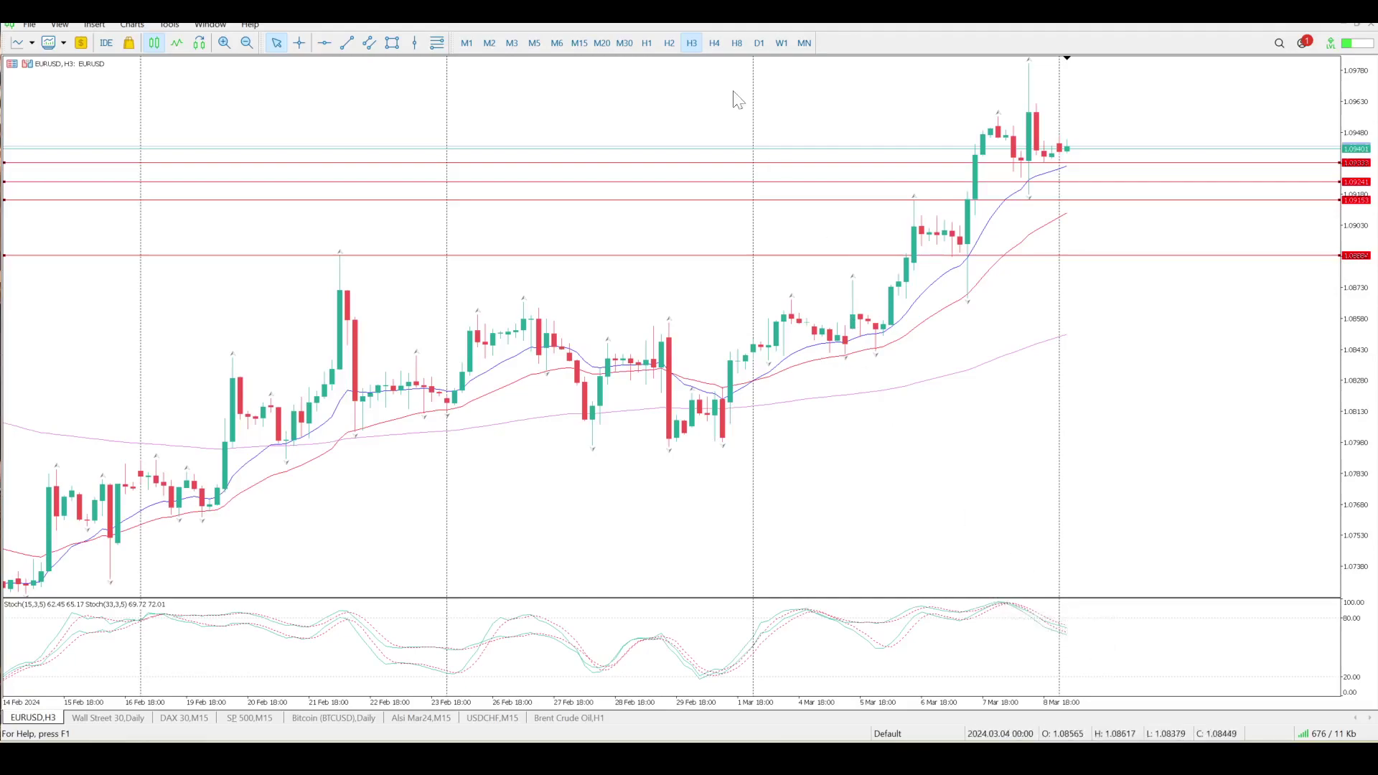
Check the red line prices on the H1 chart, then switch to M15
{"action": "left_click", "coordinate": [647, 44]}
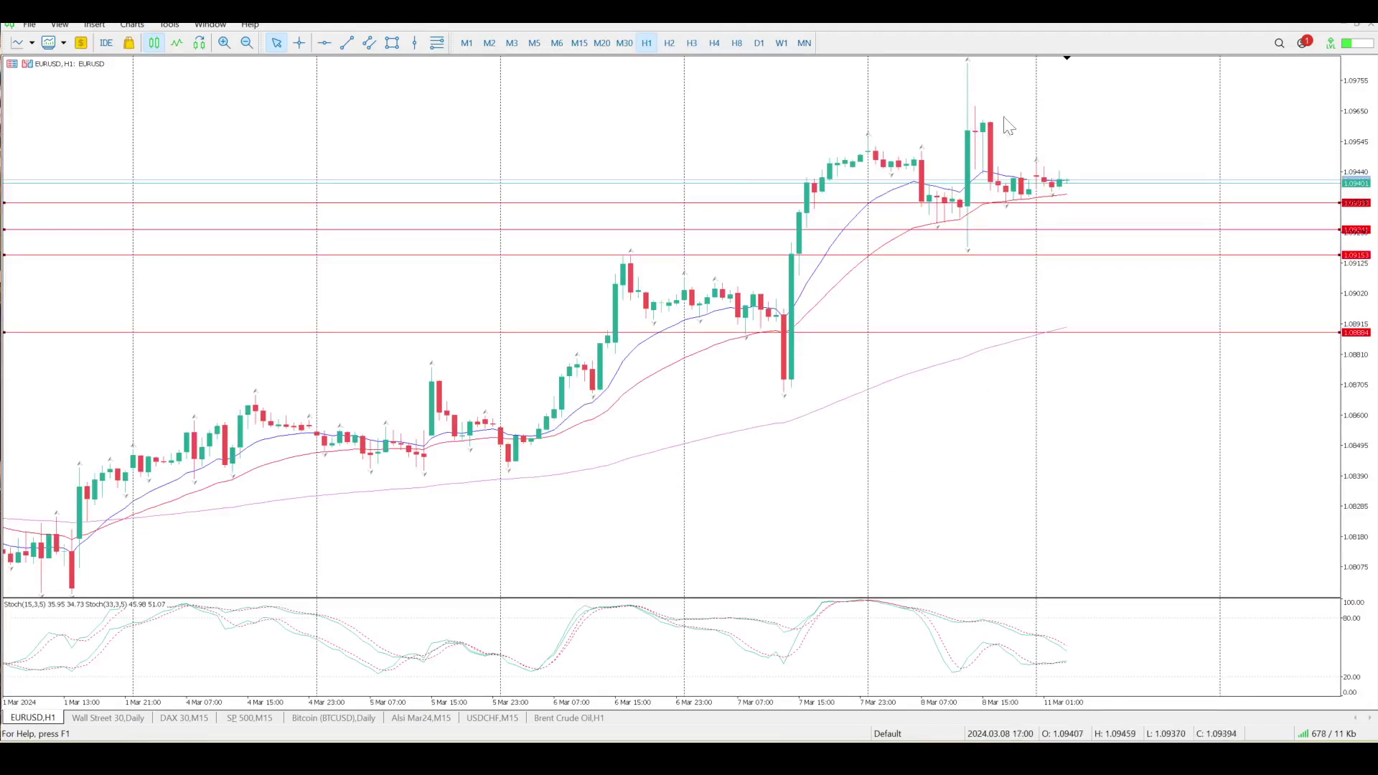
{"action": "mouse_move", "coordinate": [1043, 201]}
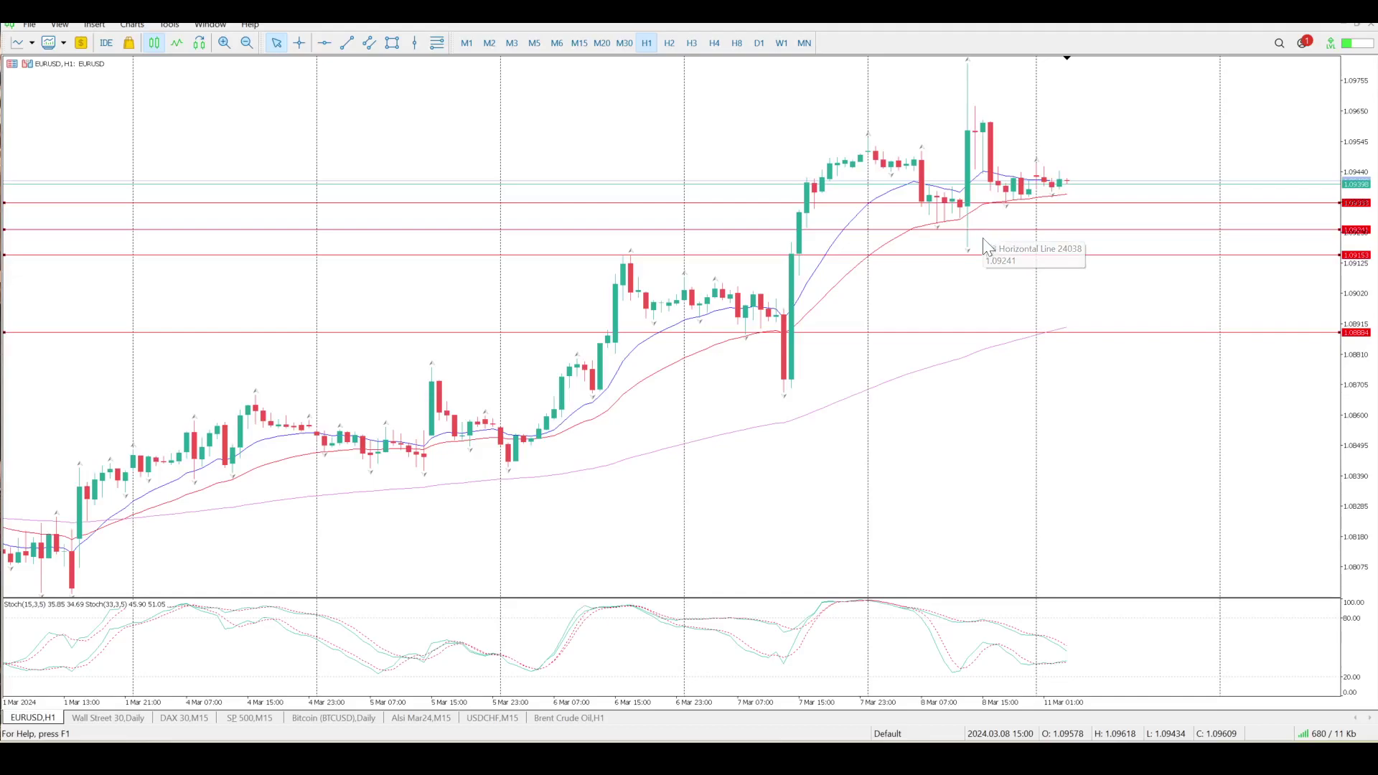
{"action": "mouse_move", "coordinate": [986, 257]}
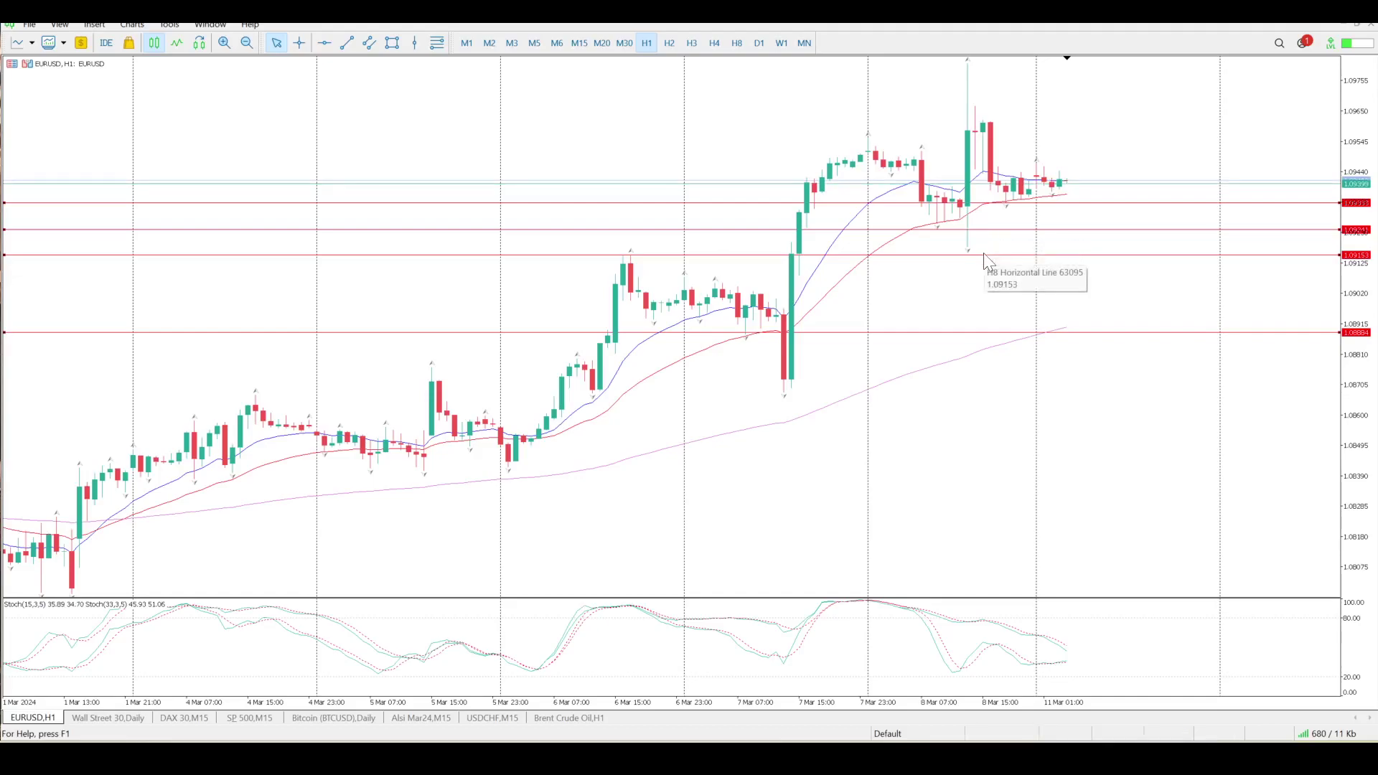
{"action": "left_click", "coordinate": [578, 45]}
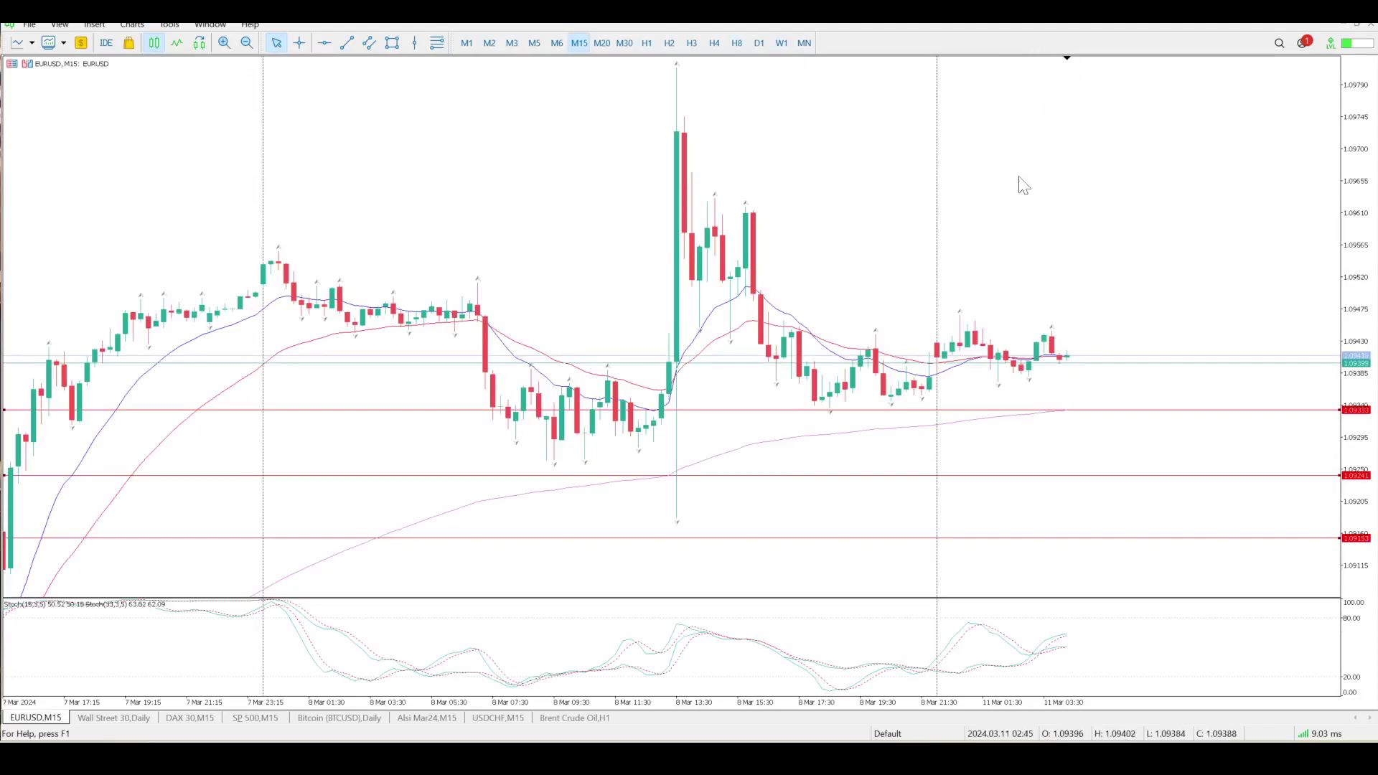
Add a red horizontal line at about 1.09445, just above current price
{"action": "scroll", "coordinate": [1023, 186], "scroll_direction": "up", "scroll_amount": 3}
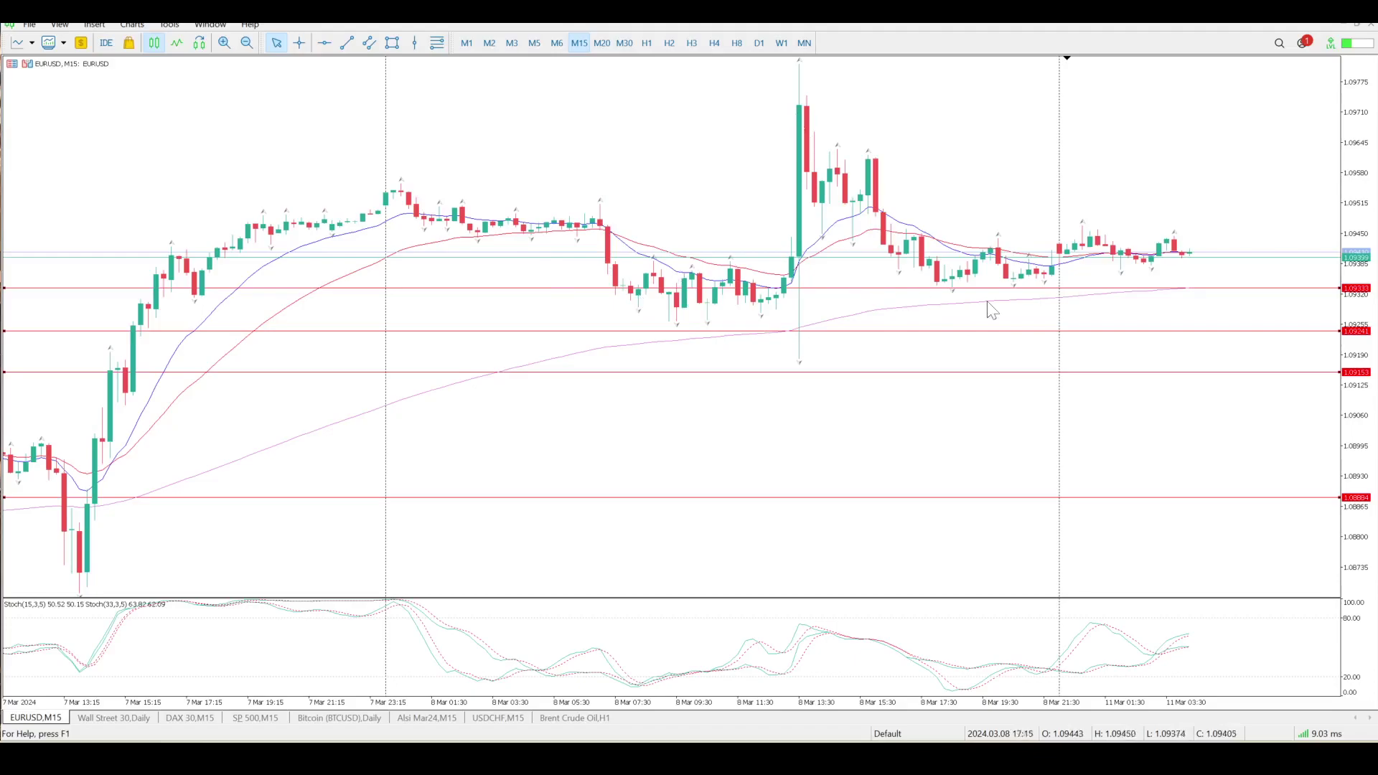
{"action": "scroll", "coordinate": [1061, 307], "scroll_direction": "down", "scroll_amount": 2}
{"action": "scroll", "coordinate": [1057, 304], "scroll_direction": "up", "scroll_amount": 1}
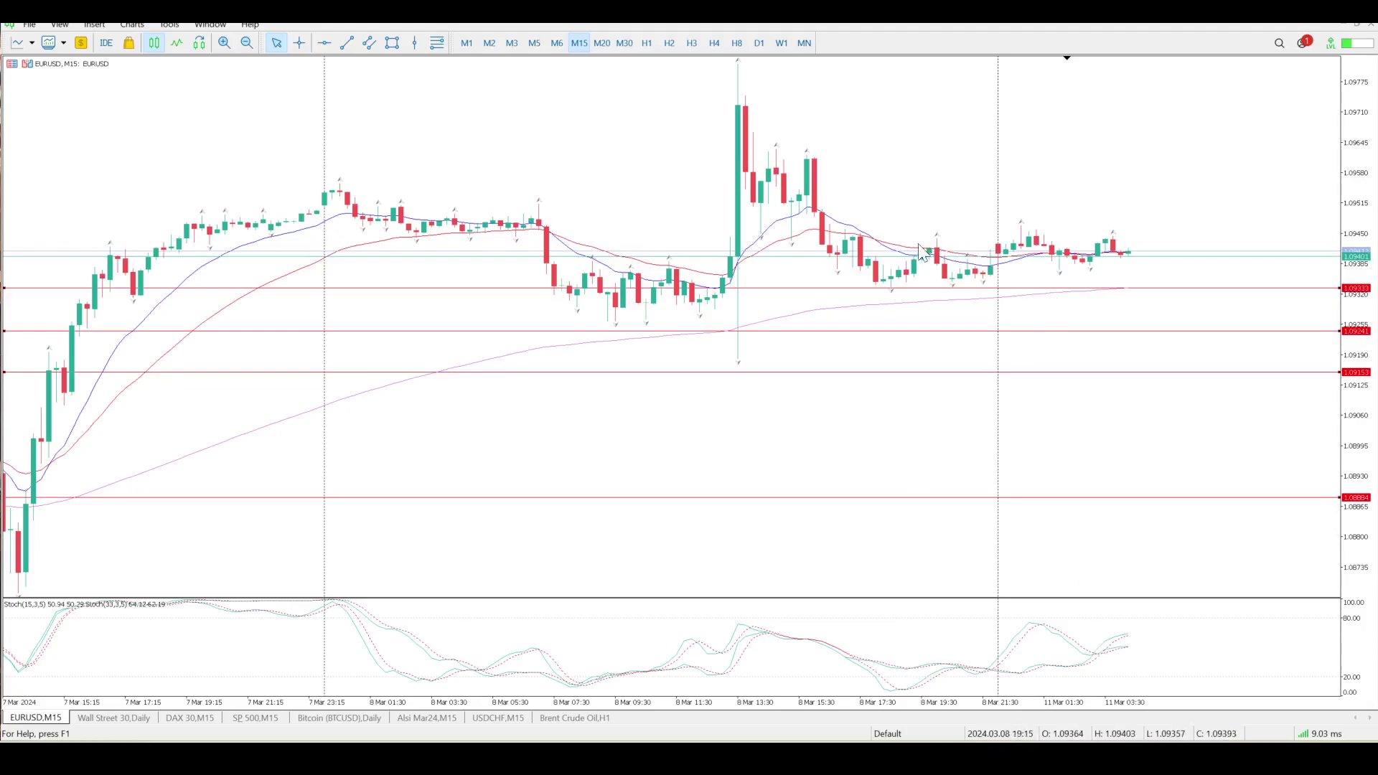
{"action": "scroll", "coordinate": [1123, 278], "scroll_direction": "down", "scroll_amount": 1}
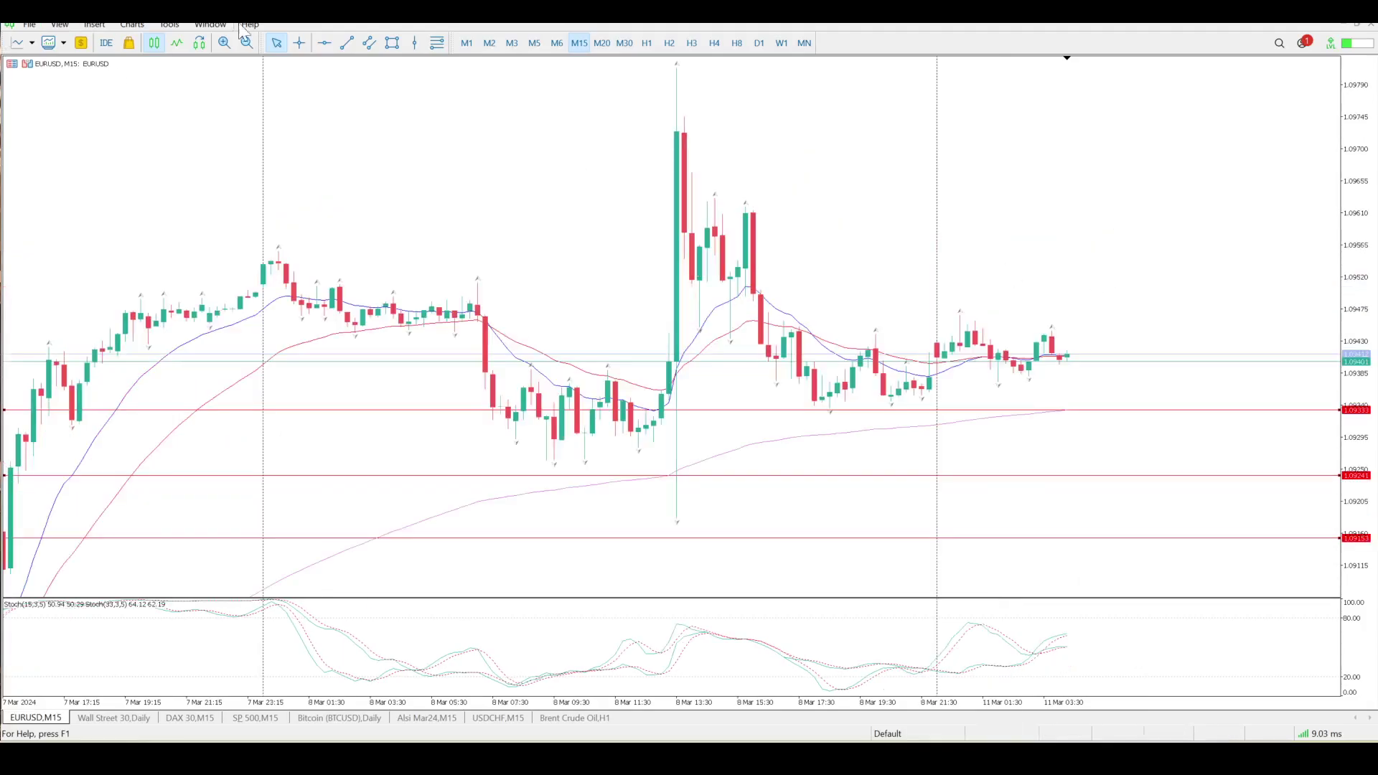
{"action": "left_click", "coordinate": [324, 43]}
{"action": "left_click_drag", "start_coordinate": [444, 307], "coordinate": [436, 330]}
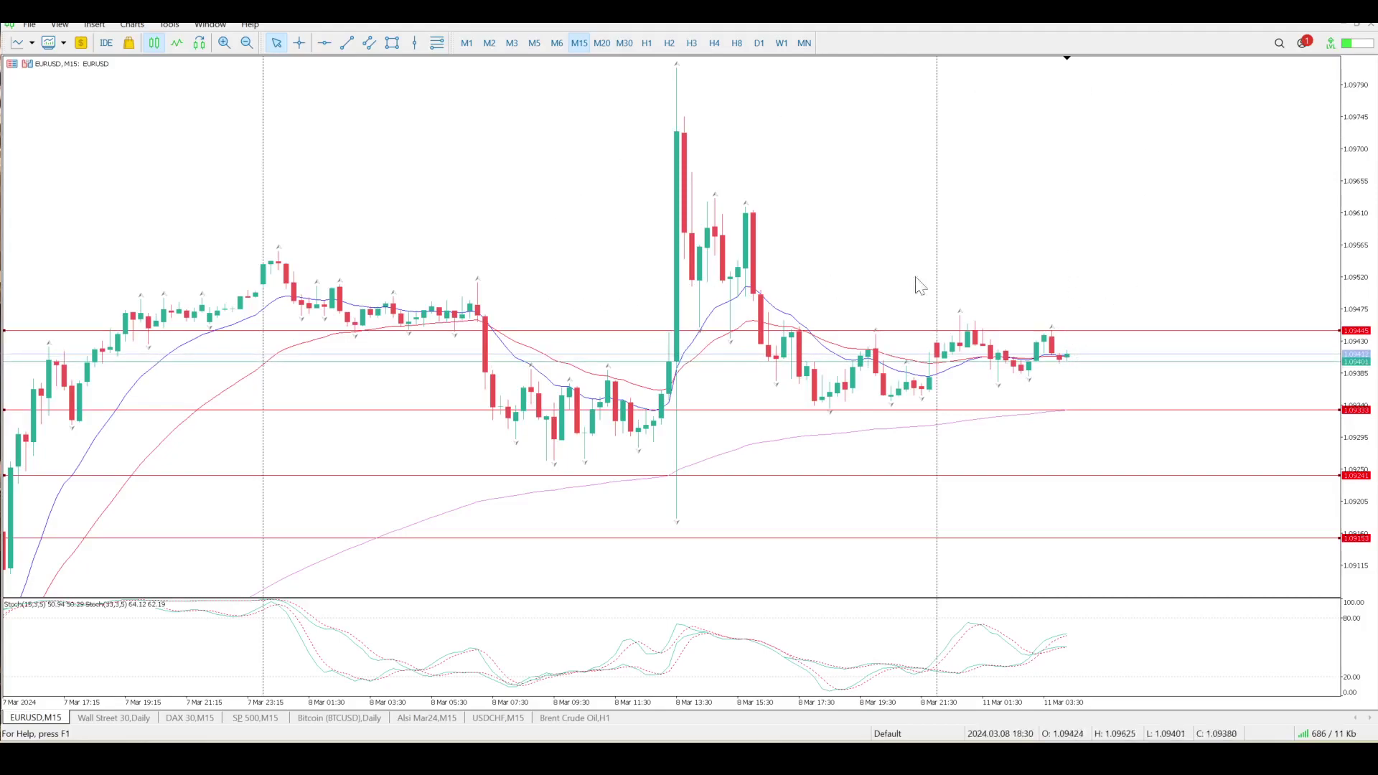
Switch the EURUSD chart back to the hourly timeframe
{"action": "scroll", "coordinate": [1092, 405], "scroll_direction": "up", "scroll_amount": 2}
{"action": "scroll", "coordinate": [1089, 404], "scroll_direction": "up", "scroll_amount": 1}
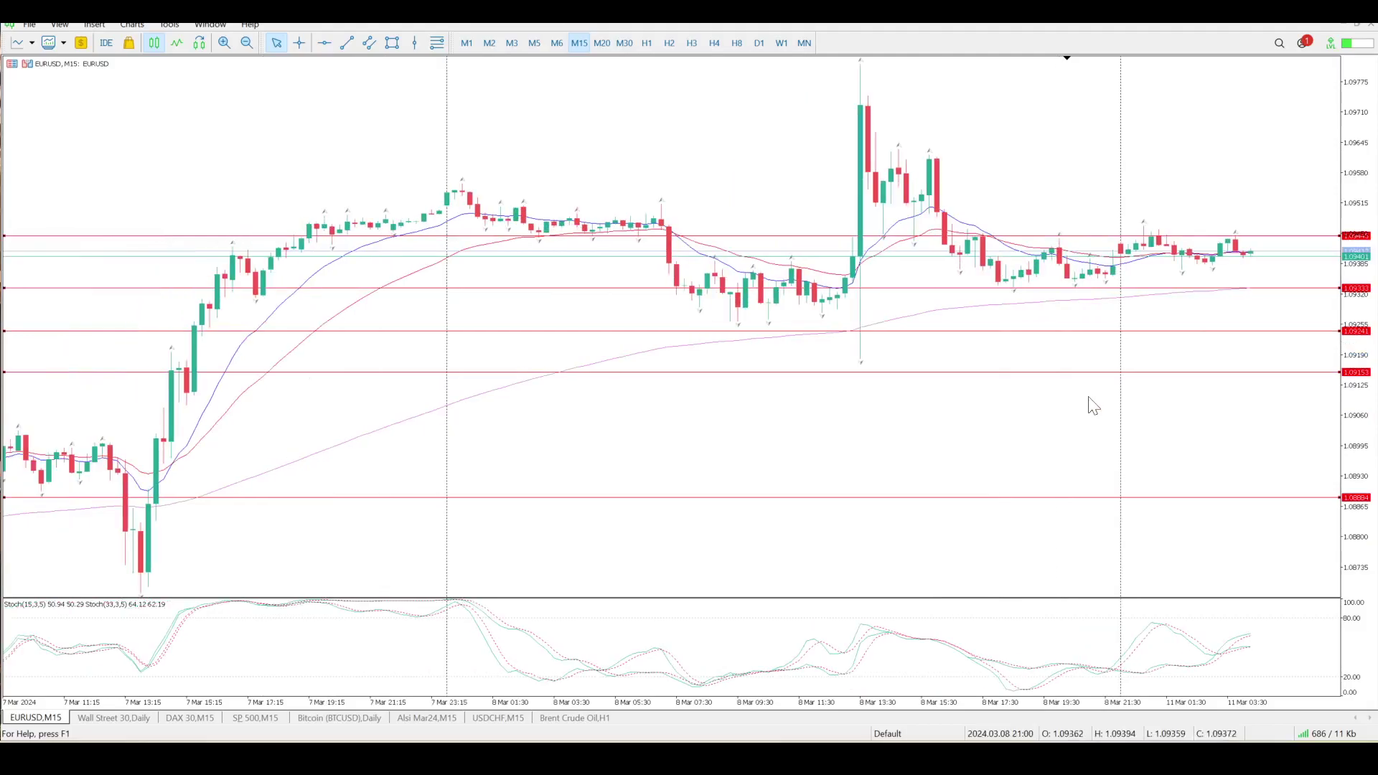
{"action": "left_click", "coordinate": [646, 43]}
{"action": "scroll", "coordinate": [678, 257], "scroll_direction": "up", "scroll_amount": 6}
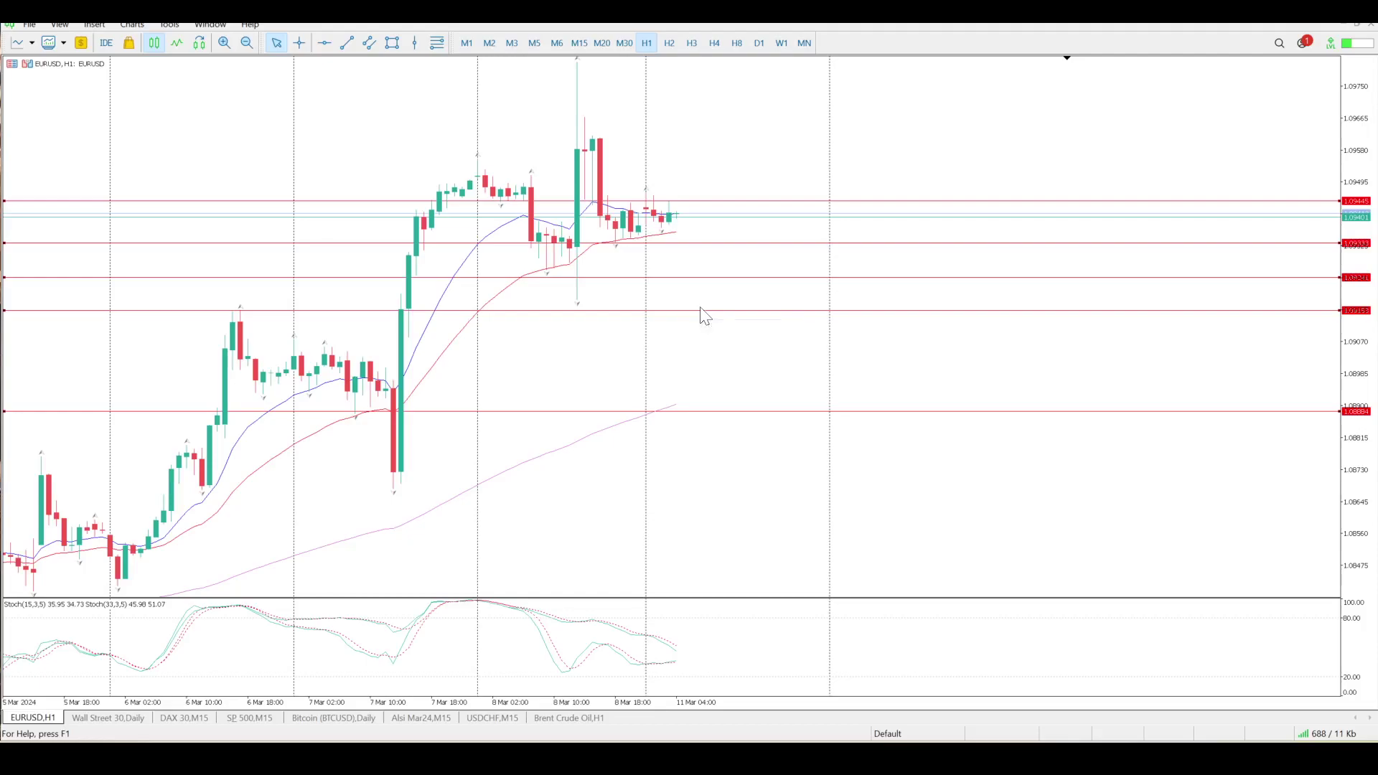
Compress the H1 price scale so all red levels fit, then switch to M15
{"action": "scroll", "coordinate": [703, 316], "scroll_direction": "up", "scroll_amount": 4}
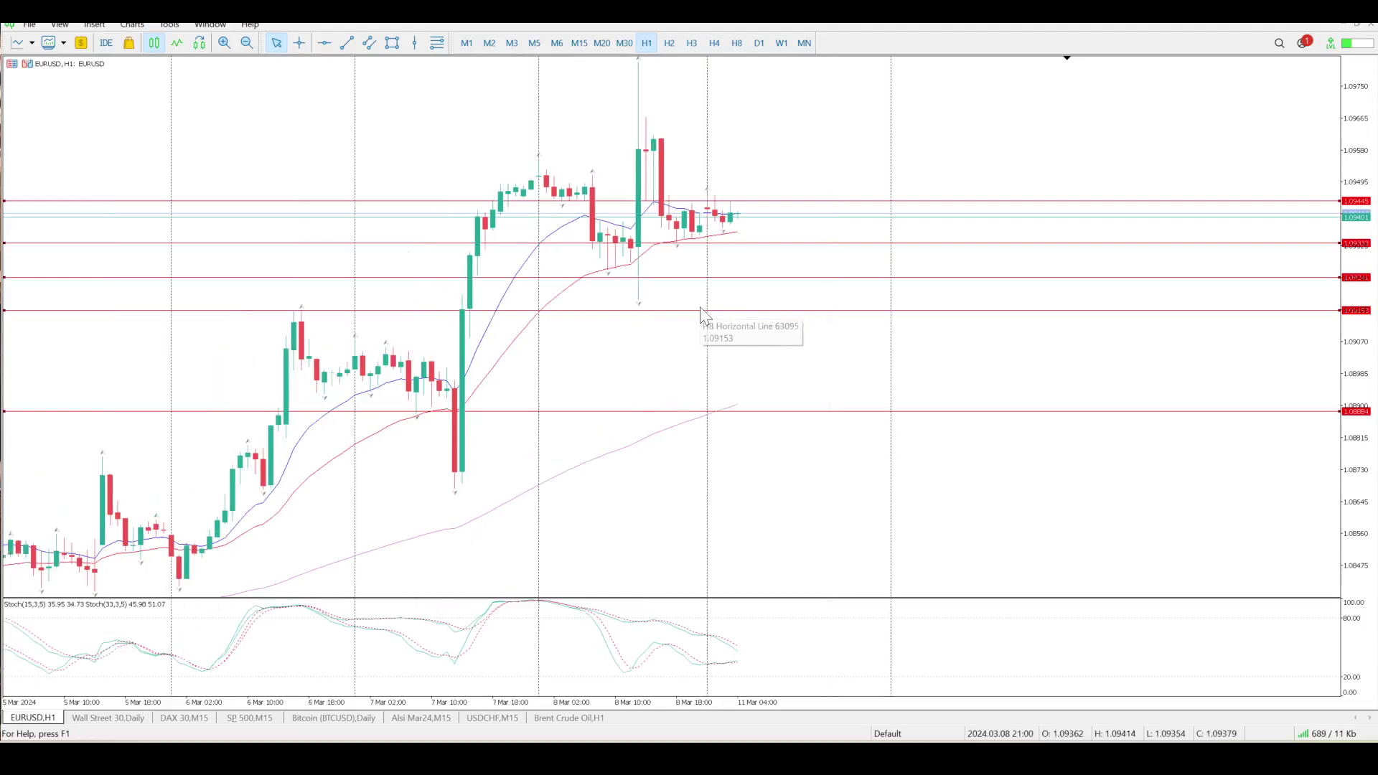
{"action": "left_click_drag", "start_coordinate": [1366, 100], "coordinate": [1212, 477]}
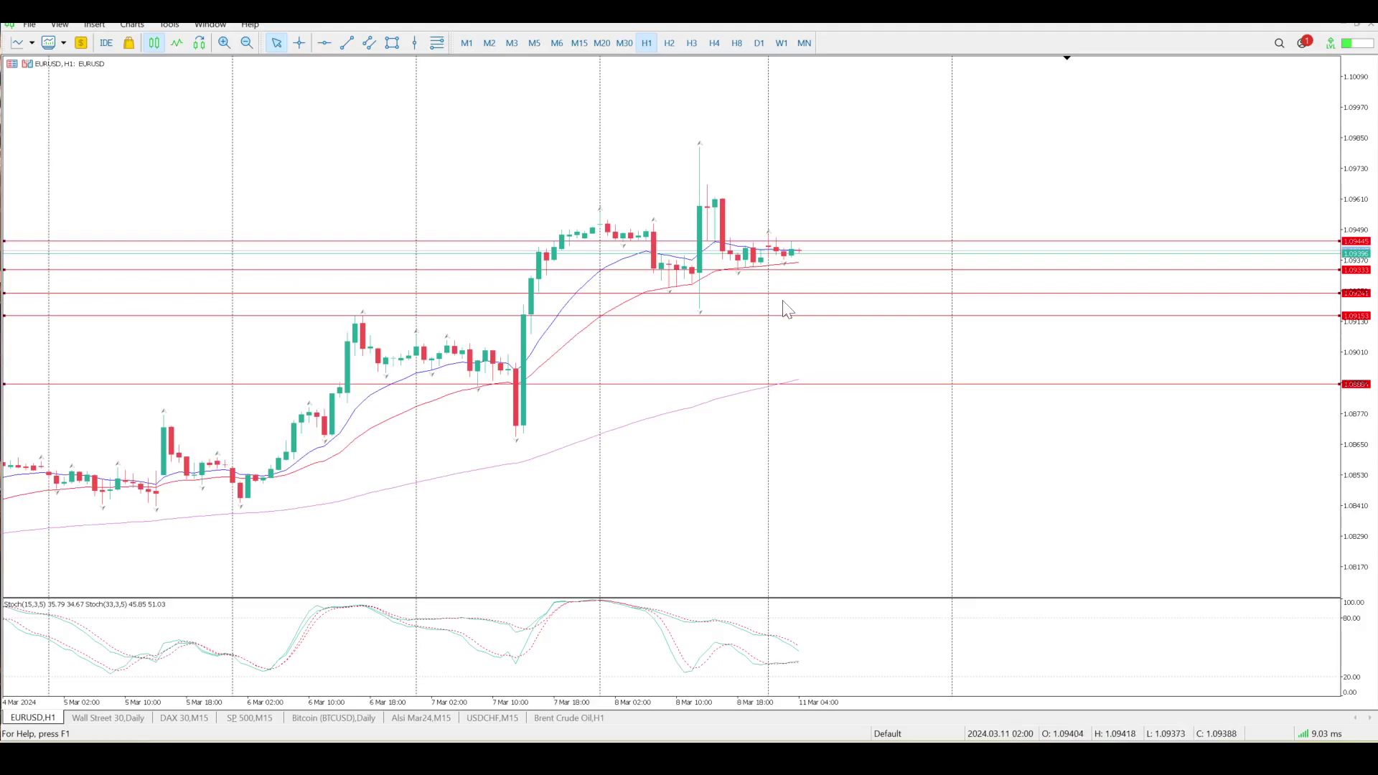
{"action": "scroll", "coordinate": [787, 310], "scroll_direction": "up", "scroll_amount": 5}
{"action": "scroll", "coordinate": [787, 310], "scroll_direction": "down", "scroll_amount": 1}
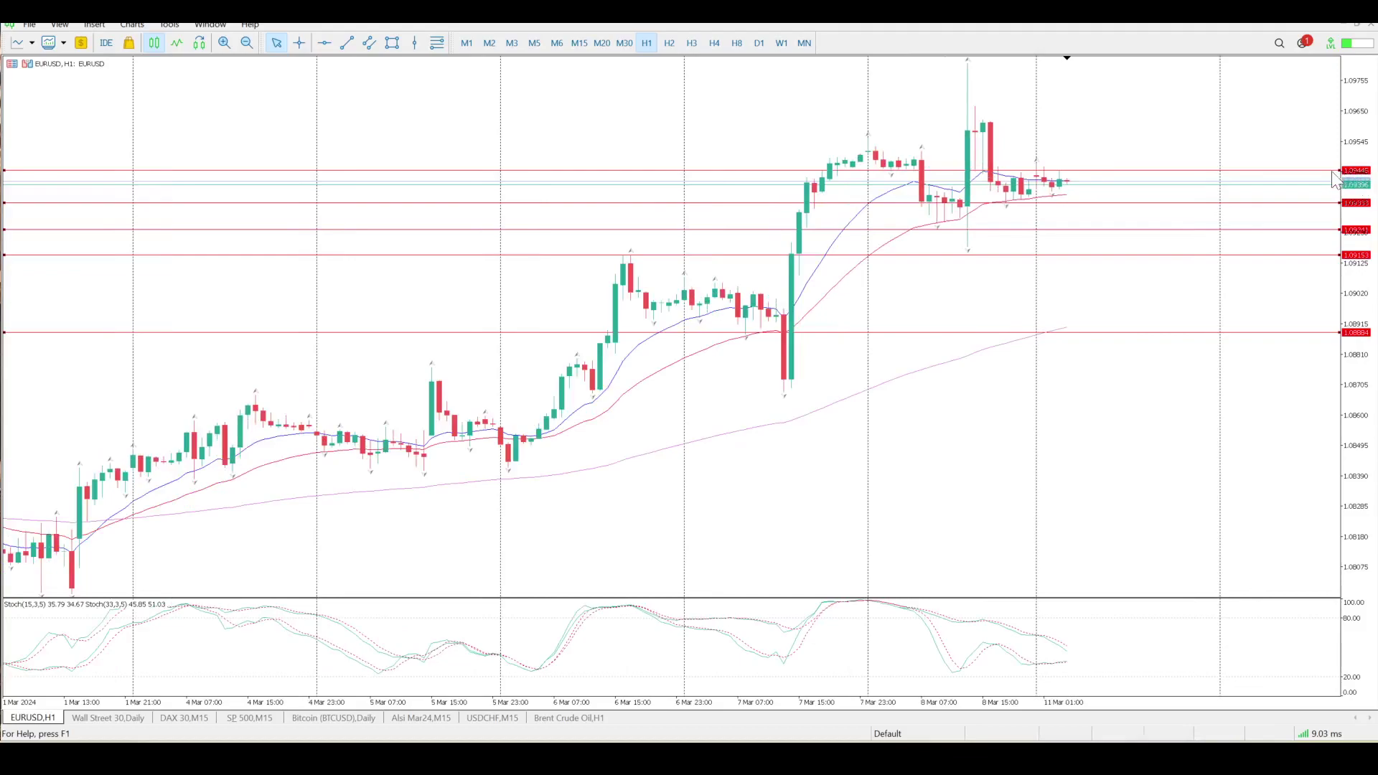
{"action": "left_click_drag", "start_coordinate": [1353, 122], "coordinate": [1341, 252]}
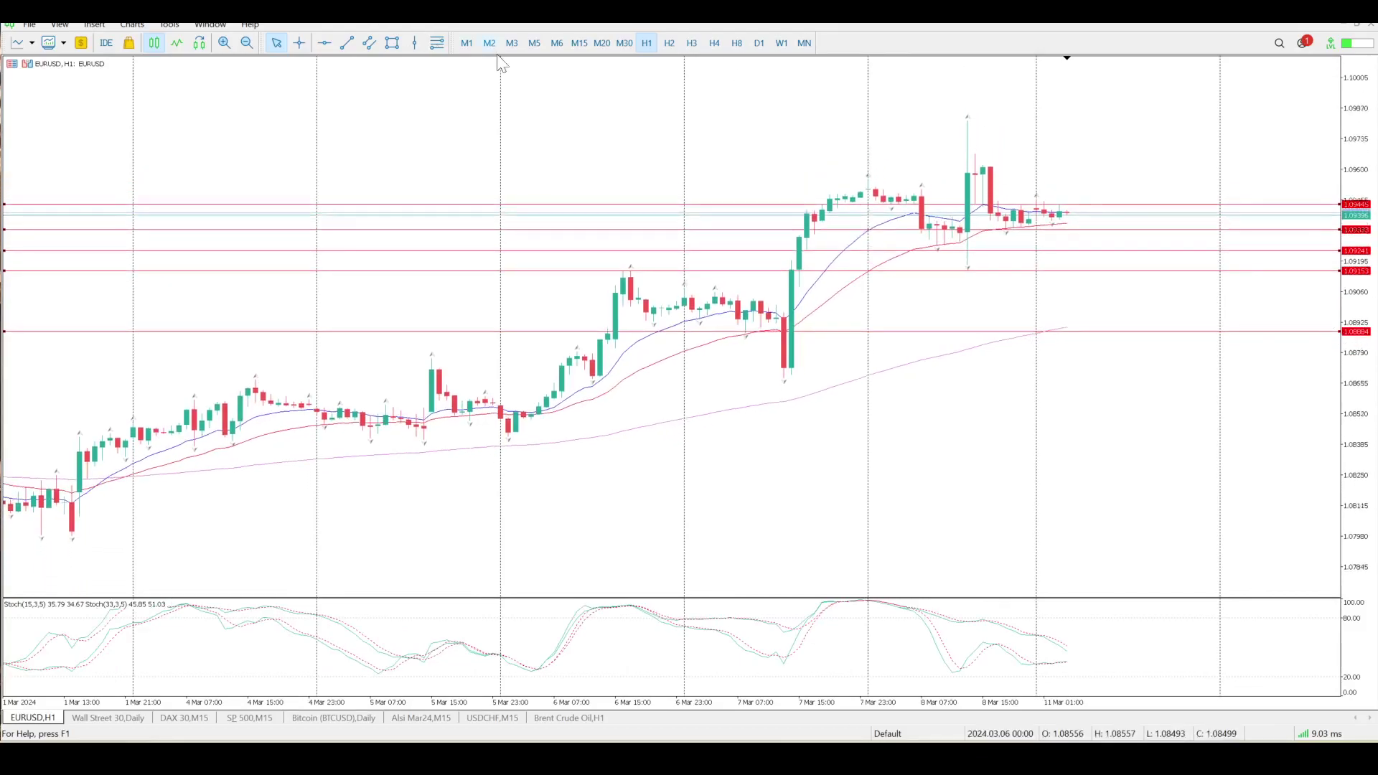
{"action": "left_click", "coordinate": [579, 43]}
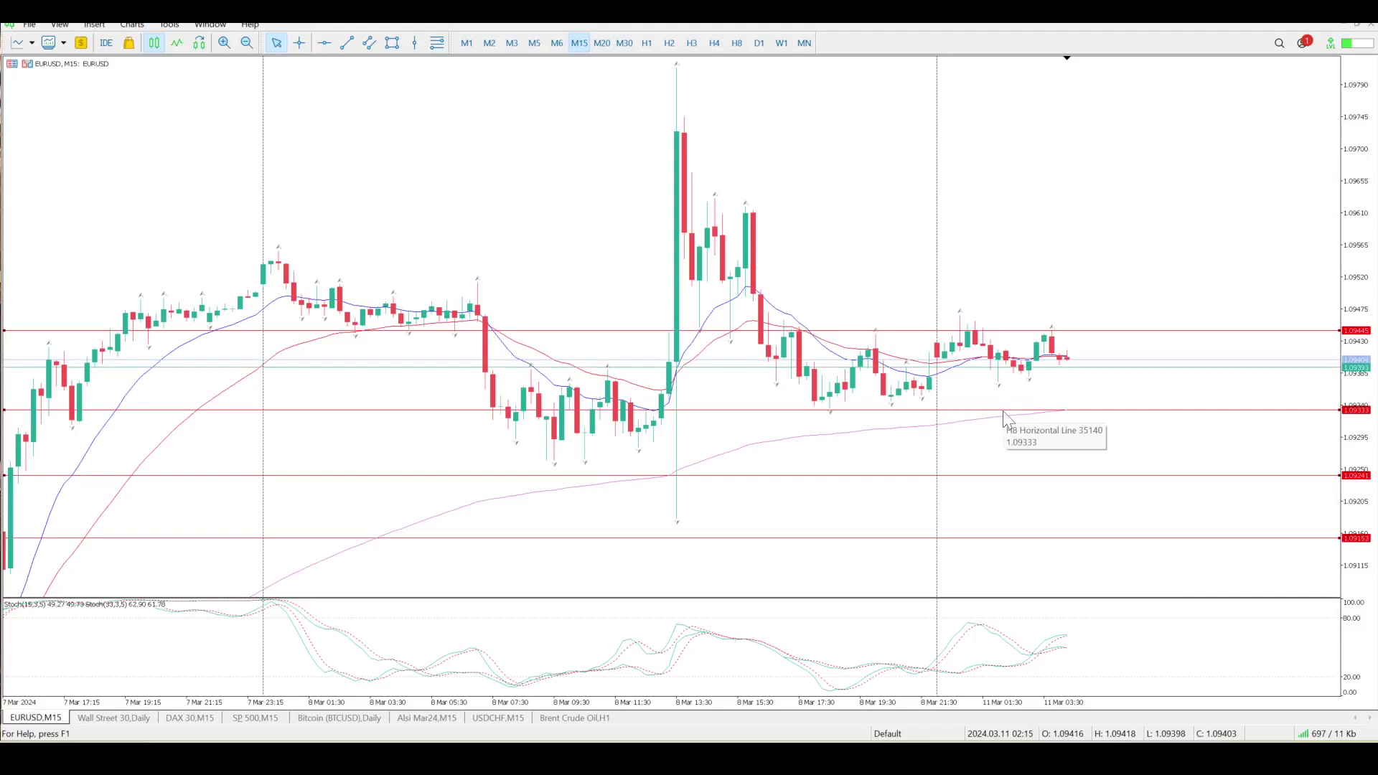
{"action": "scroll", "coordinate": [1003, 414], "scroll_direction": "up", "scroll_amount": 2}
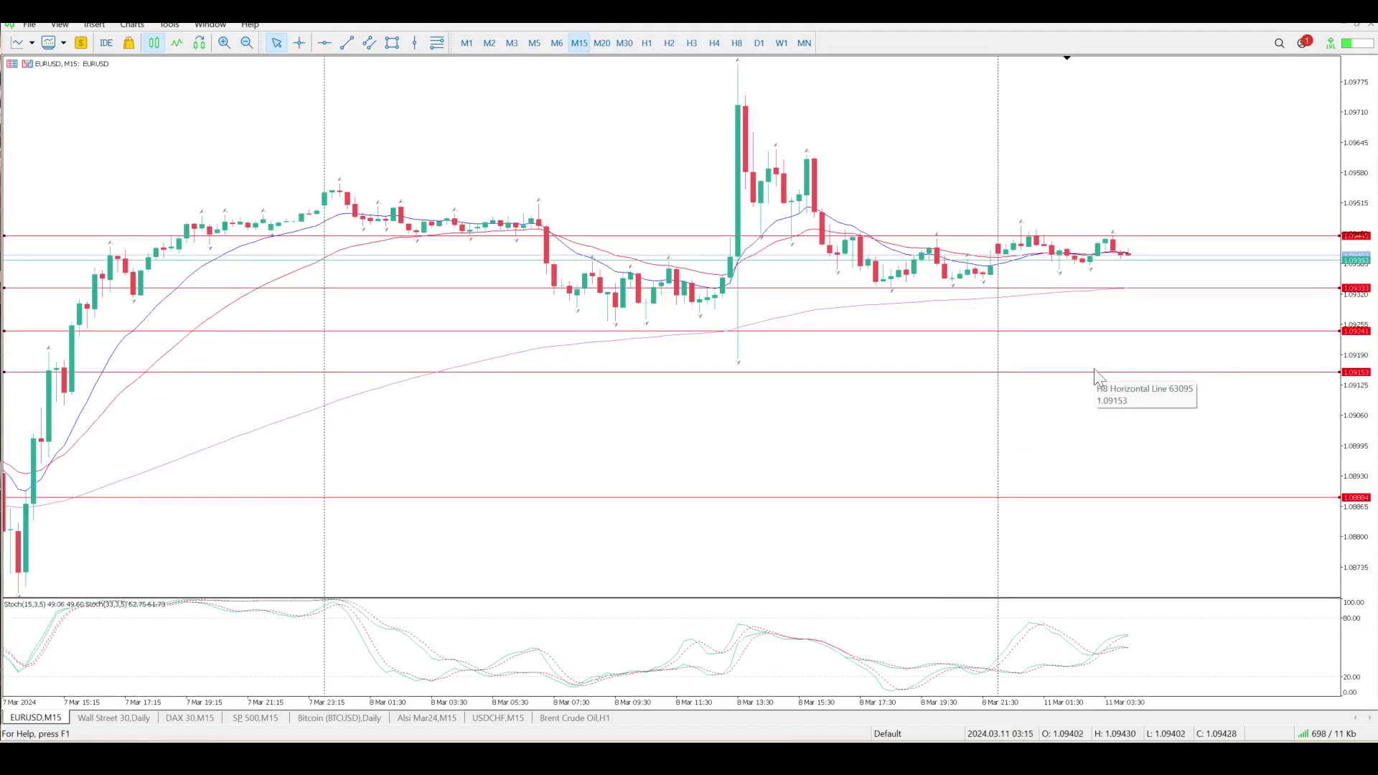
{"action": "scroll", "coordinate": [1094, 378], "scroll_direction": "down", "scroll_amount": 10}
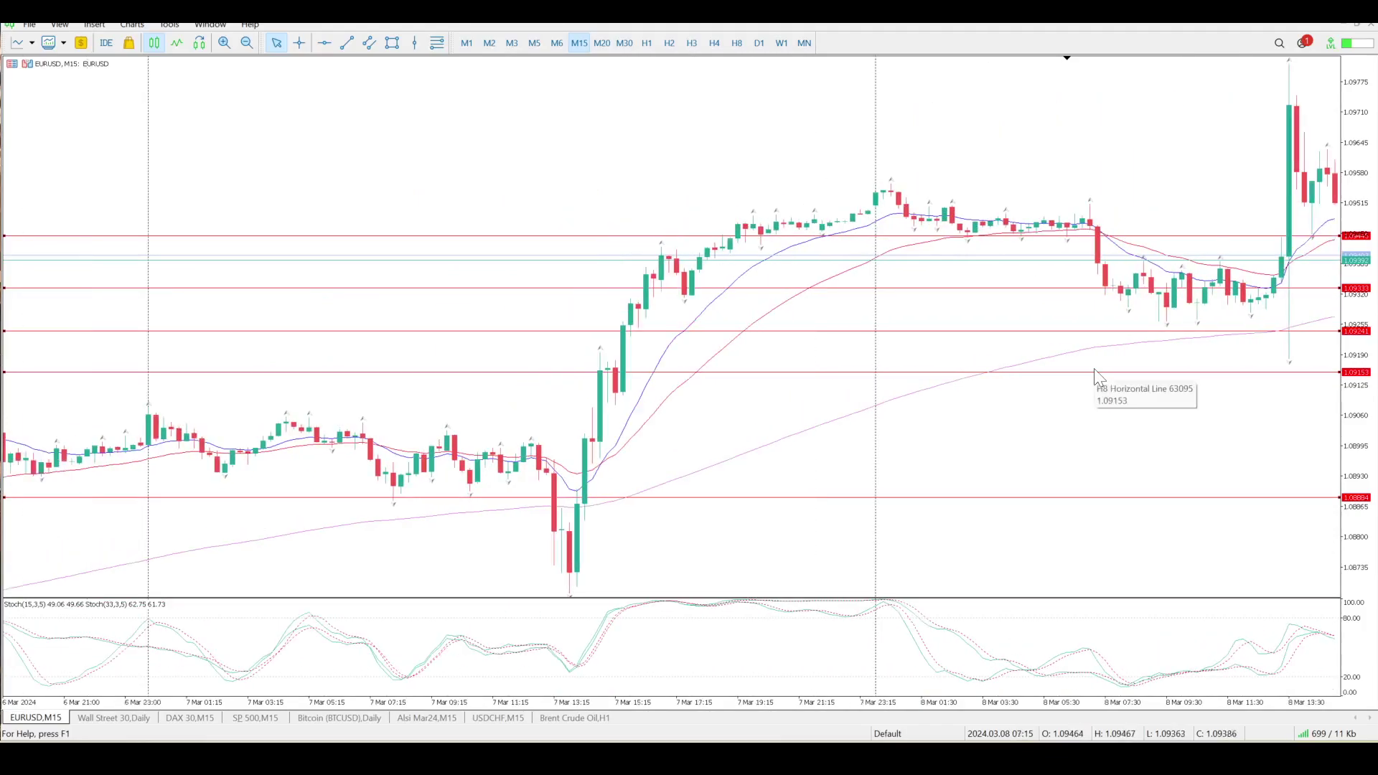
{"action": "scroll", "coordinate": [1094, 371], "scroll_direction": "down", "scroll_amount": 8}
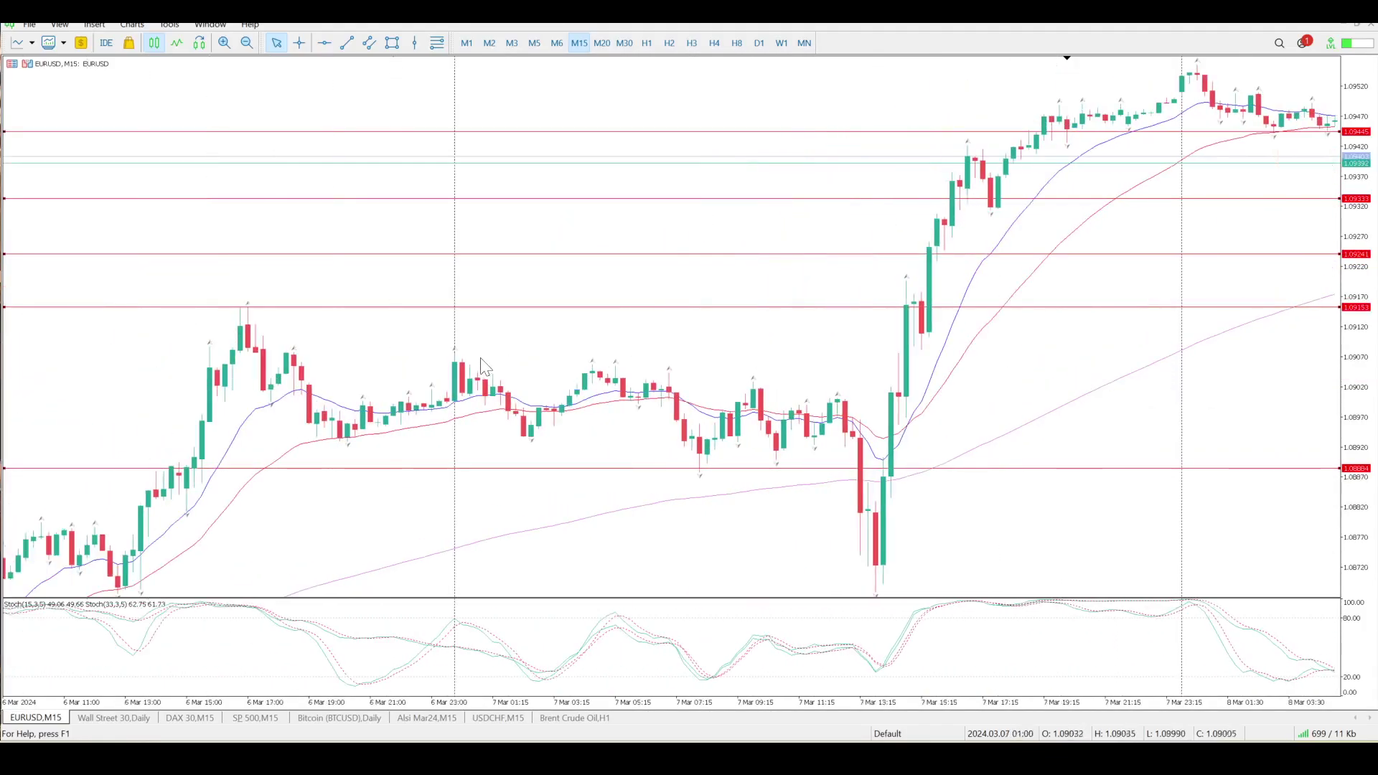
{"action": "scroll", "coordinate": [969, 418], "scroll_direction": "up", "scroll_amount": 5}
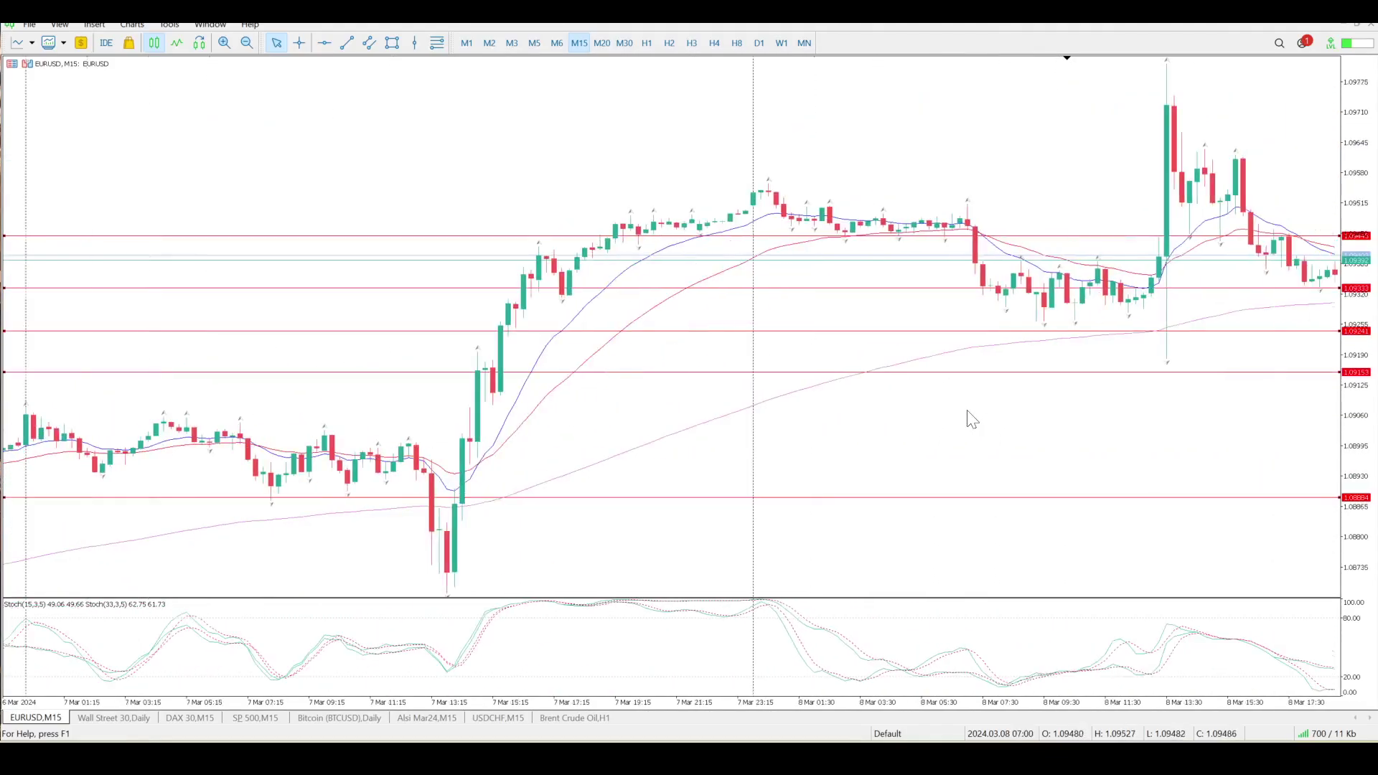
{"action": "scroll", "coordinate": [970, 418], "scroll_direction": "up", "scroll_amount": 6}
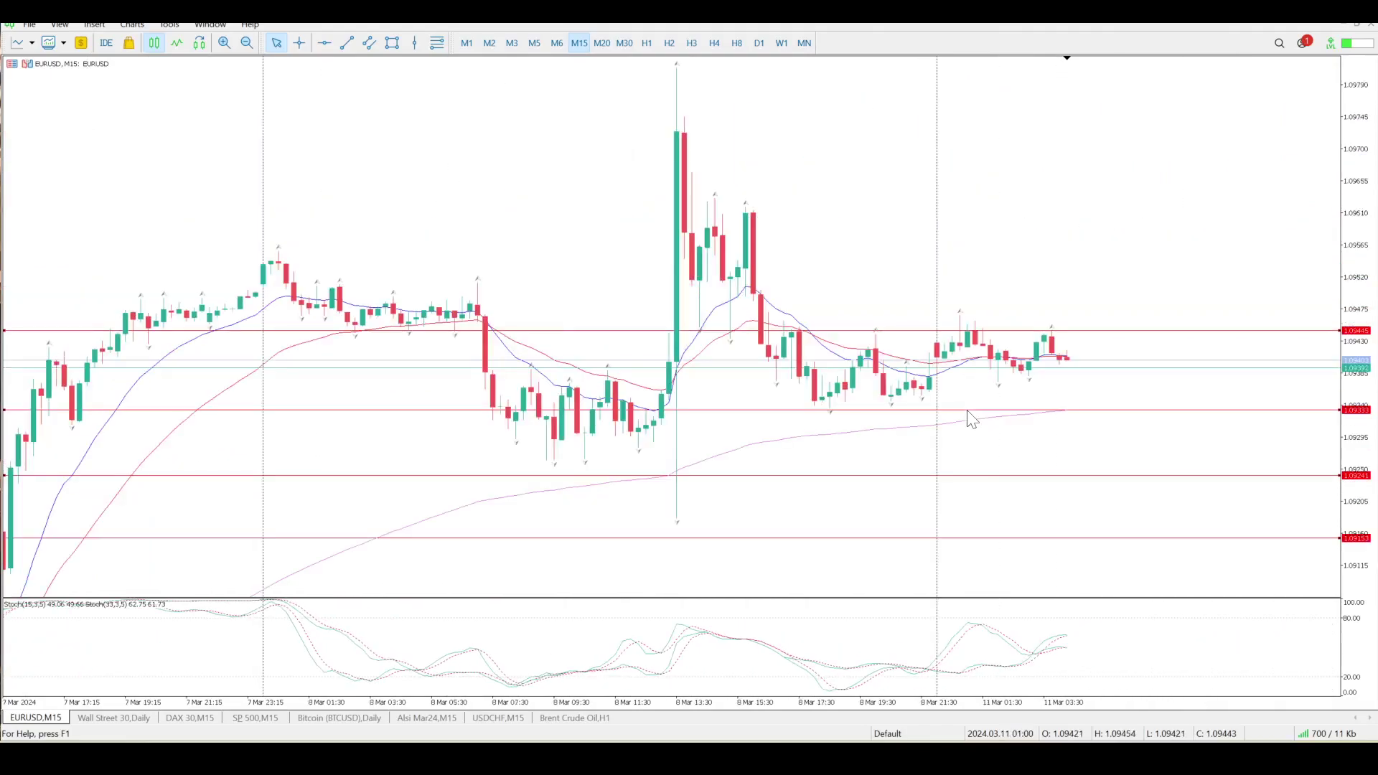